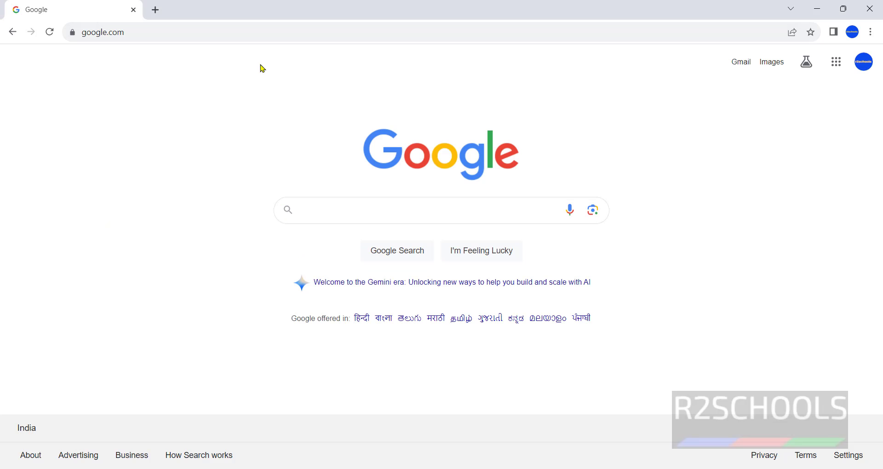
Step: Load tableau.com in Chrome
{"action": "left_click", "coordinate": [282, 32]}
{"action": "type", "text": "table"}
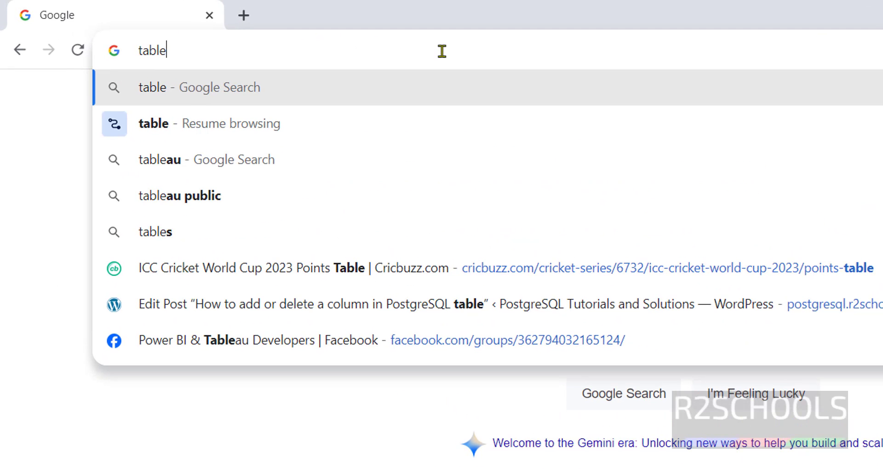
{"action": "type", "text": "a"}
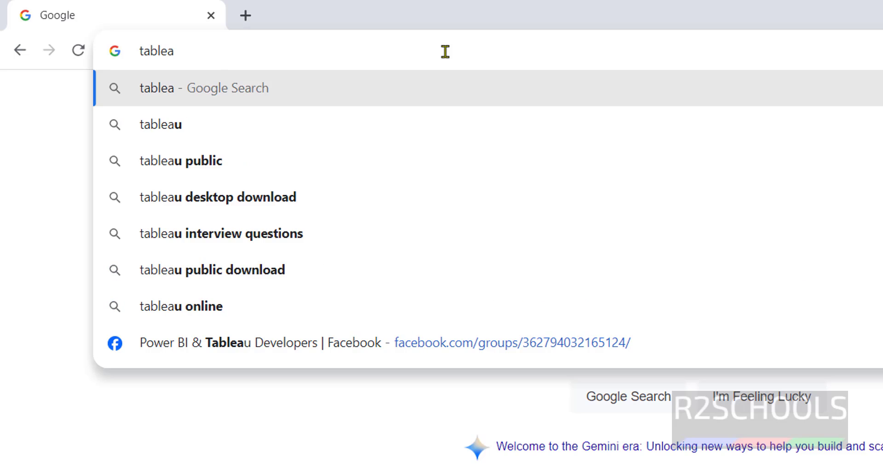
{"action": "type", "text": "u.com"}
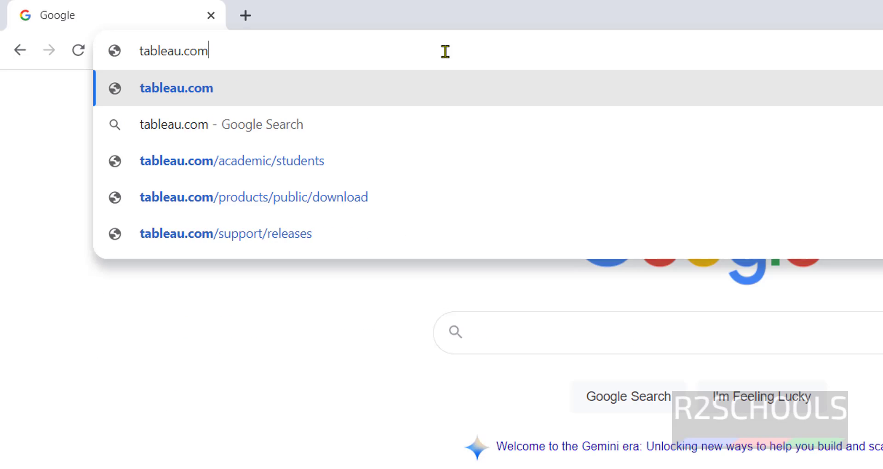
{"action": "key", "text": "Return"}
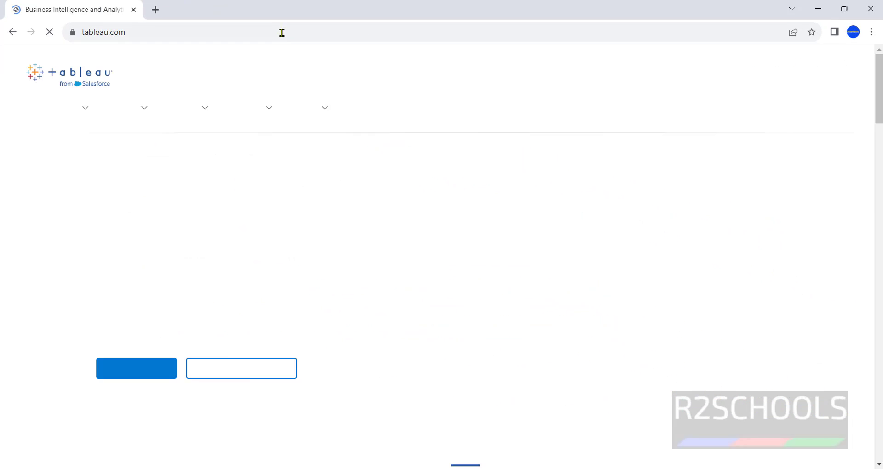
{"action": "mouse_move", "coordinate": [131, 113]}
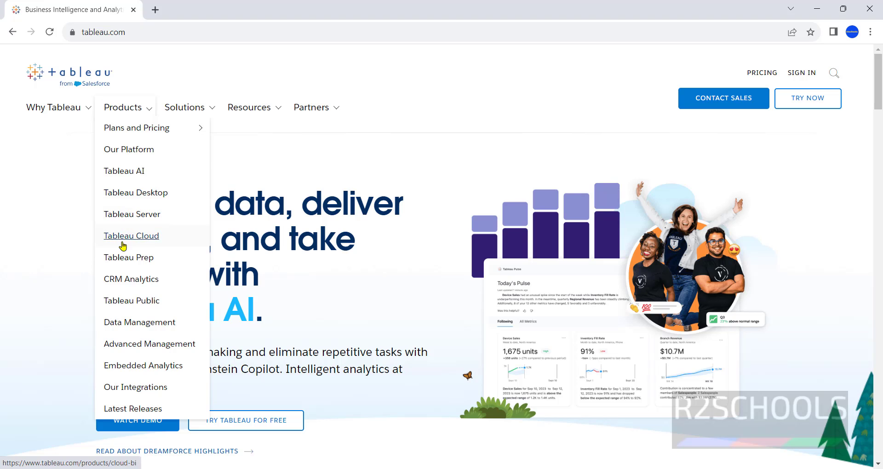
{"action": "scroll", "coordinate": [51, 319], "scroll_direction": "down", "scroll_amount": 5}
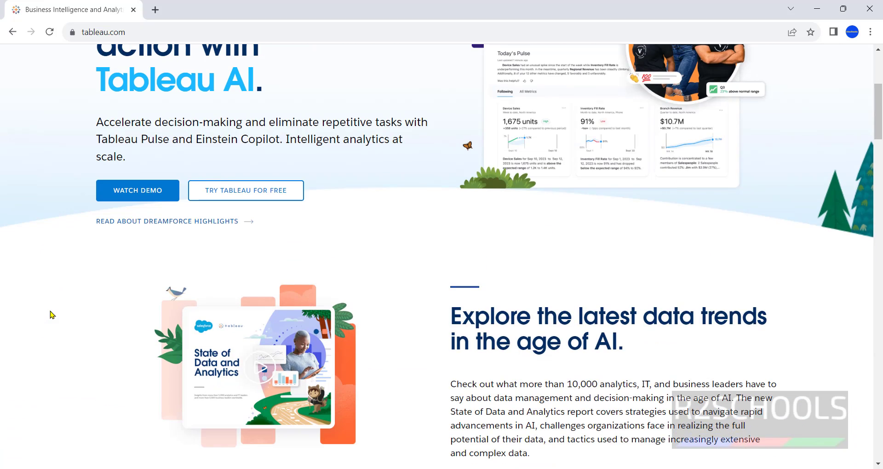
{"action": "scroll", "coordinate": [50, 313], "scroll_direction": "up", "scroll_amount": 5}
Step: Go to TRY NOW and pick Tableau Desktop's Download a Free Trial
{"action": "left_click", "coordinate": [801, 109]}
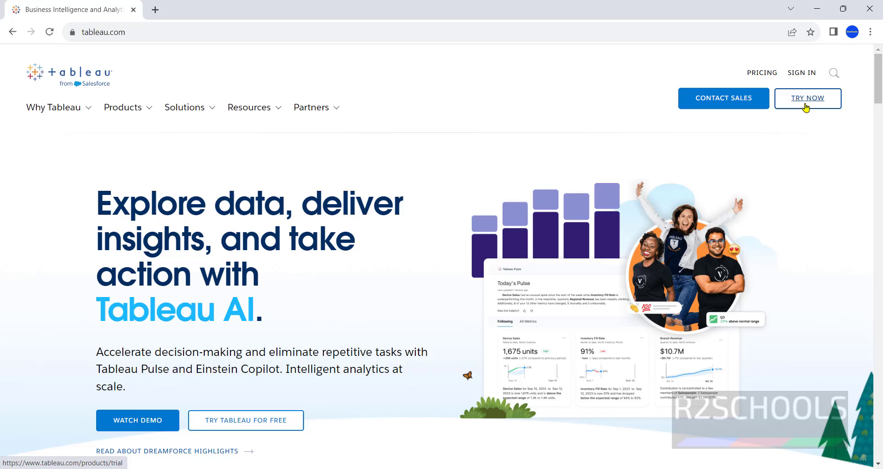
{"action": "scroll", "coordinate": [416, 211], "scroll_direction": "down", "scroll_amount": 7}
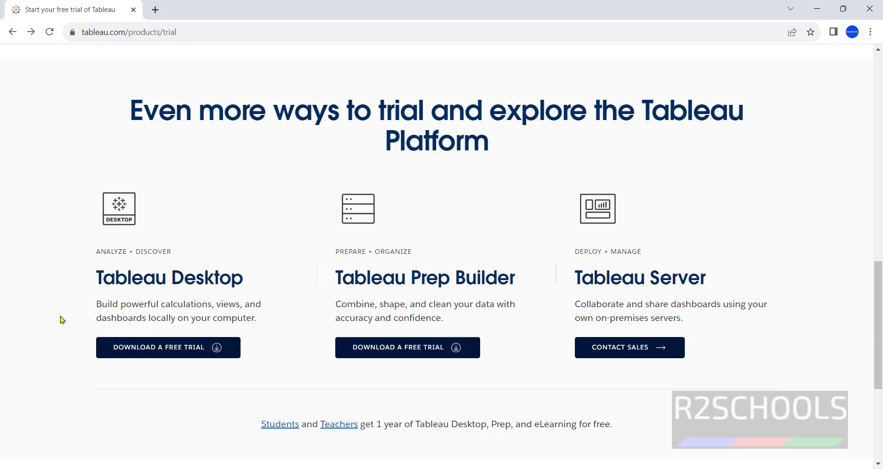
{"action": "left_click", "coordinate": [139, 357]}
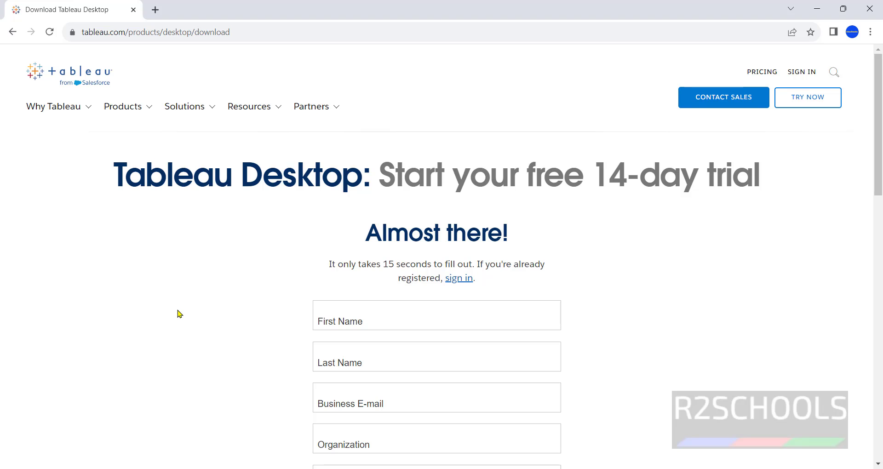
Step: Enter the first name, last name, business e-mail and organization in the trial form
{"action": "scroll", "coordinate": [179, 314], "scroll_direction": "down", "scroll_amount": 8}
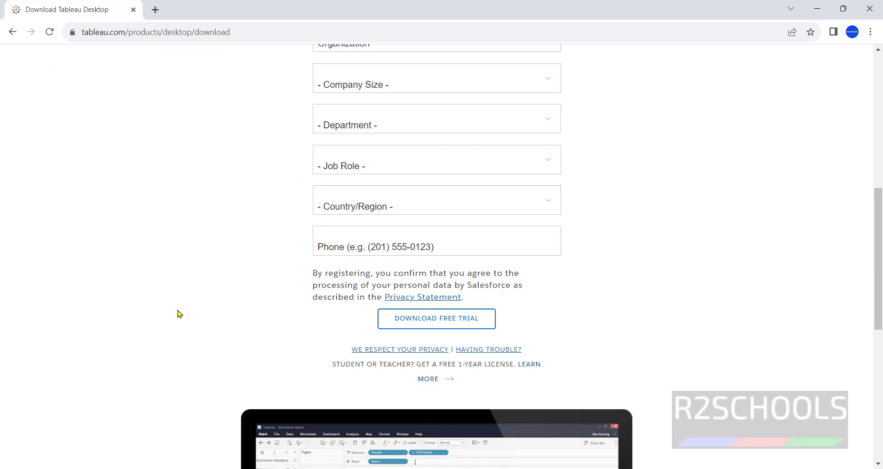
{"action": "scroll", "coordinate": [179, 314], "scroll_direction": "up", "scroll_amount": 6}
{"action": "left_click", "coordinate": [425, 200]}
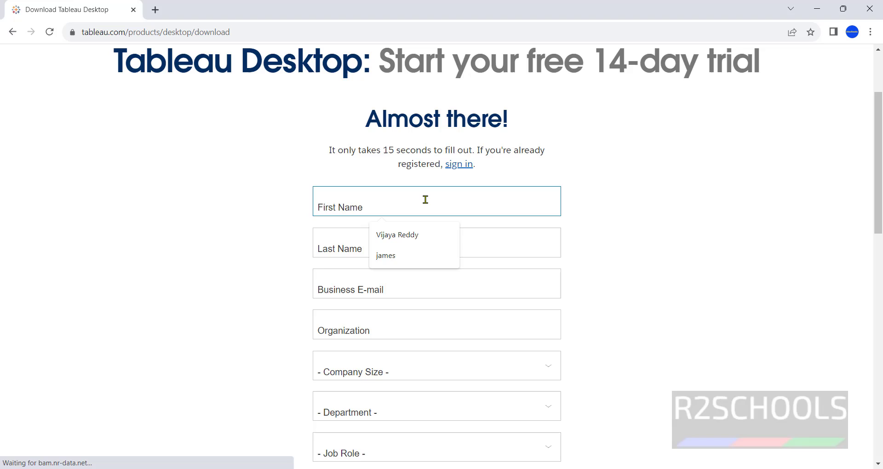
{"action": "left_click", "coordinate": [727, 221]}
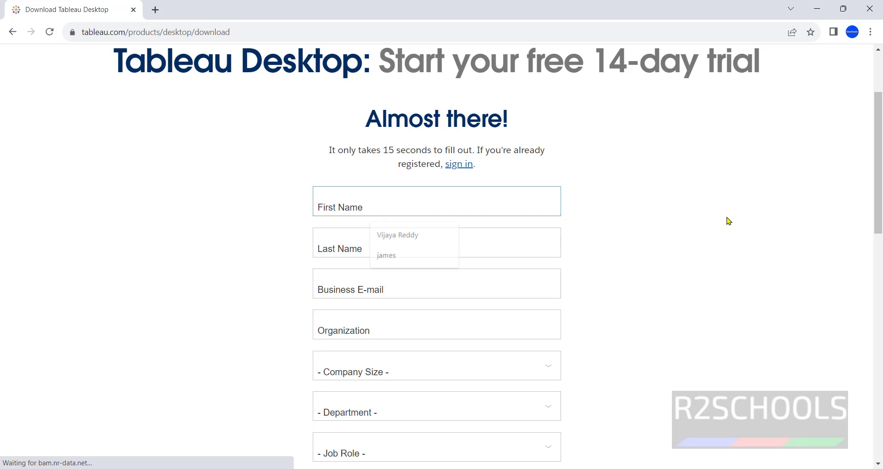
{"action": "left_click", "coordinate": [496, 204]}
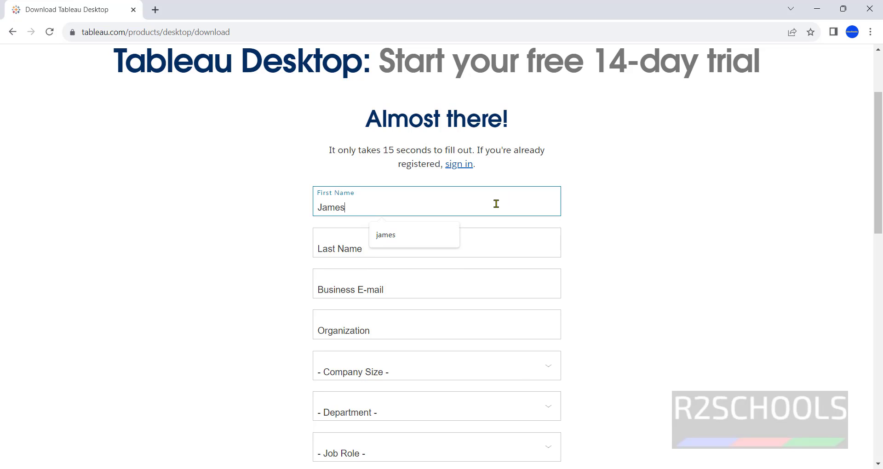
{"action": "key", "text": "Tab"}
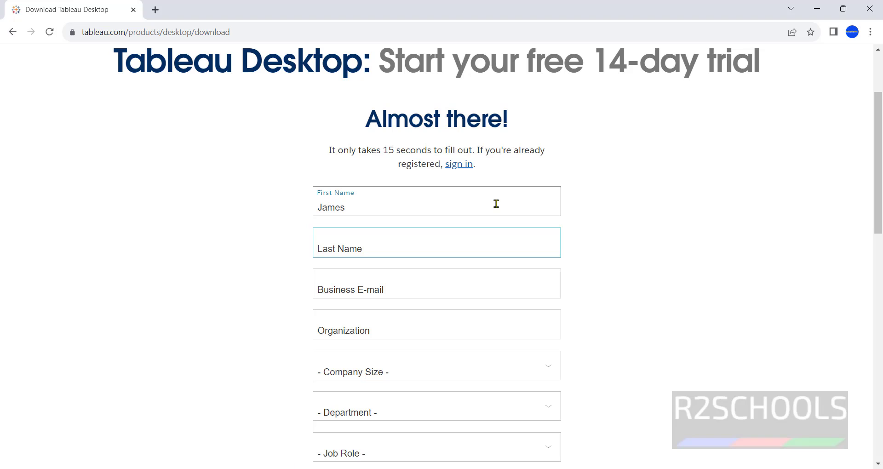
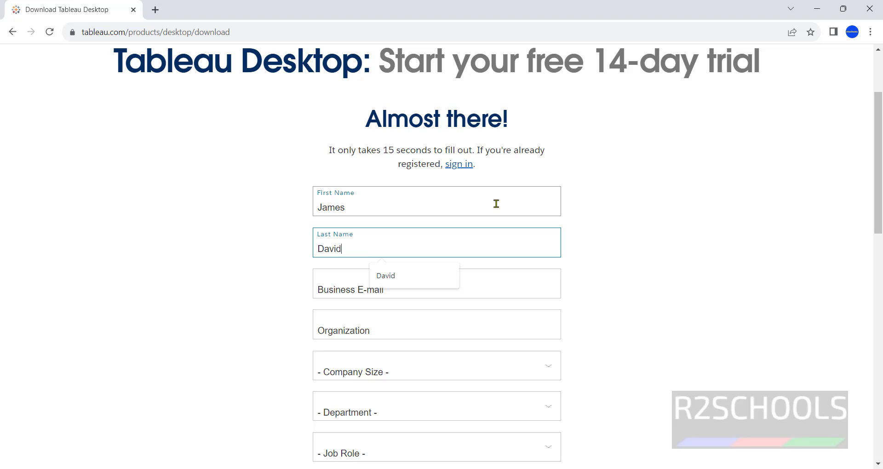
{"action": "key", "text": "Tab"}
{"action": "type", "text": "t"}
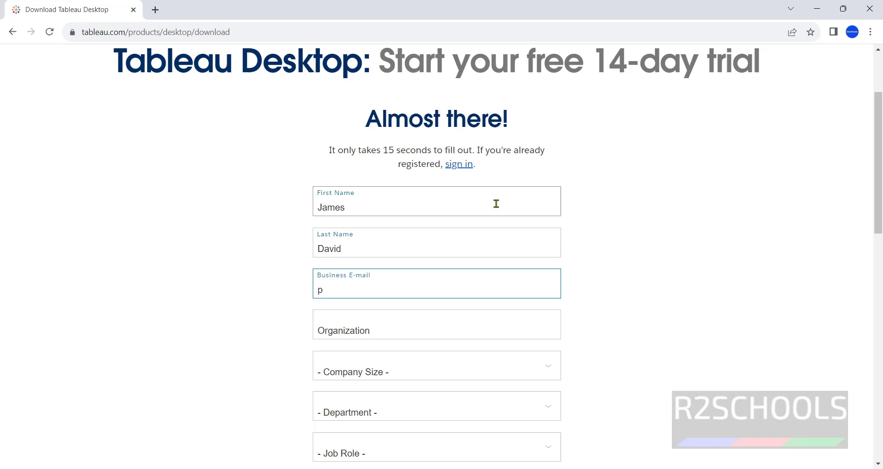
{"action": "key", "text": "BackSpace"}
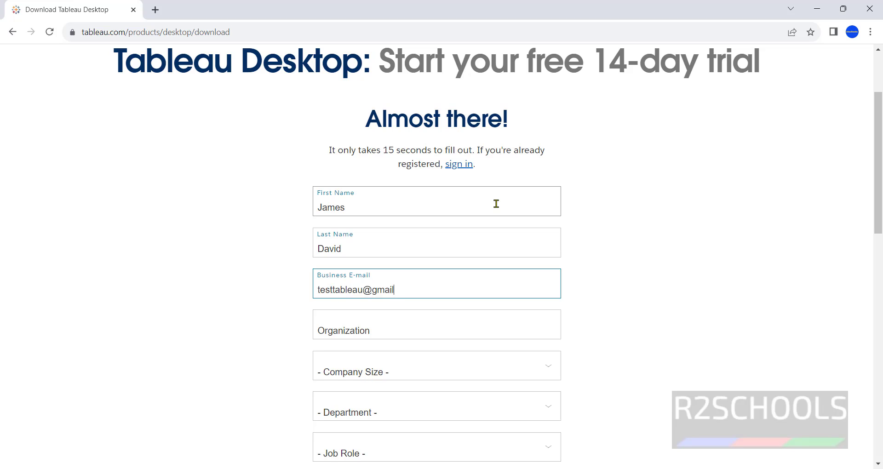
{"action": "key", "text": "Tab"}
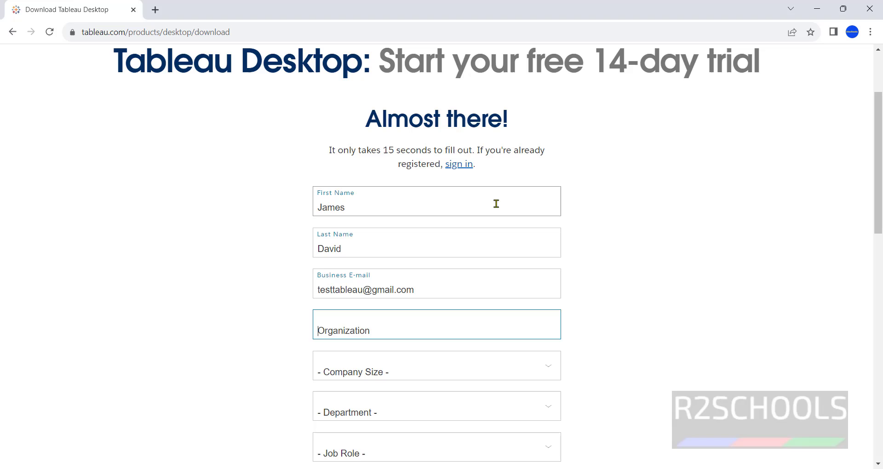
{"action": "type", "text": "r2schools"}
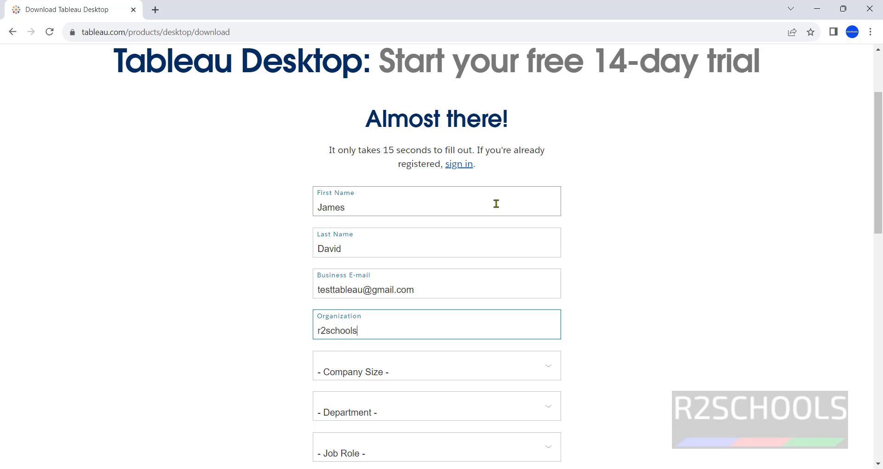
Step: Set company size to 1 - 20 employees, department to IT and job role to Analyst
{"action": "left_click", "coordinate": [433, 377]}
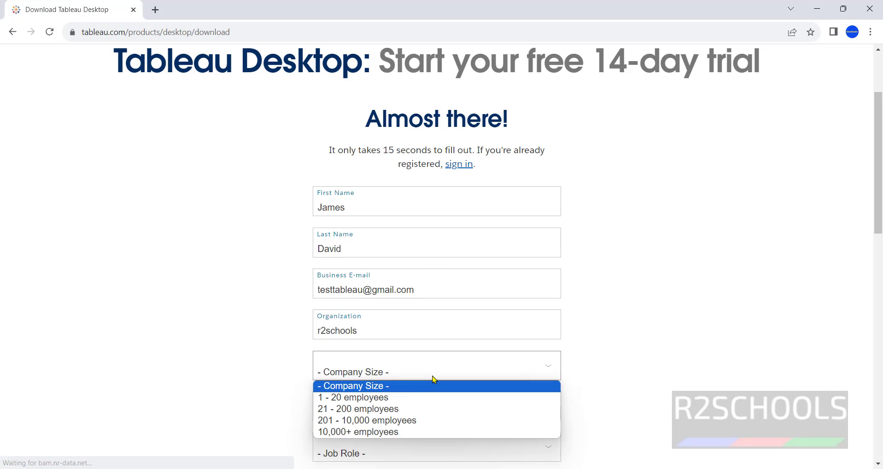
{"action": "left_click", "coordinate": [407, 399]}
{"action": "scroll", "coordinate": [426, 381], "scroll_direction": "down", "scroll_amount": 2}
{"action": "left_click", "coordinate": [426, 301]}
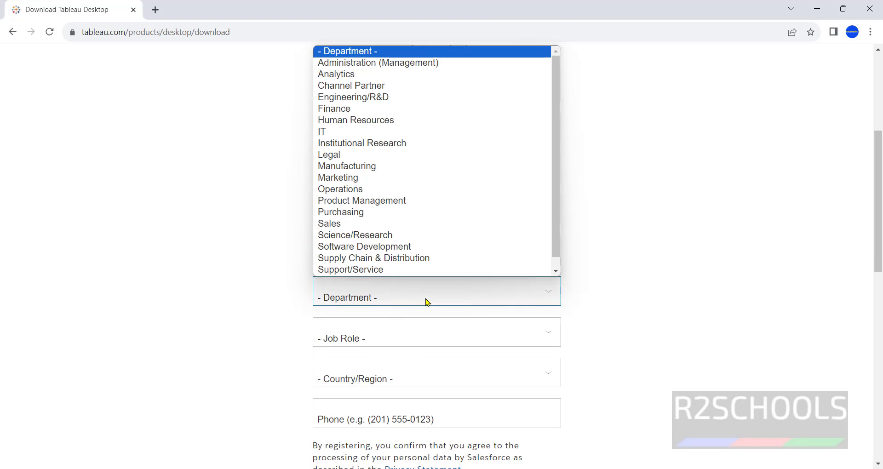
{"action": "left_click", "coordinate": [396, 132]}
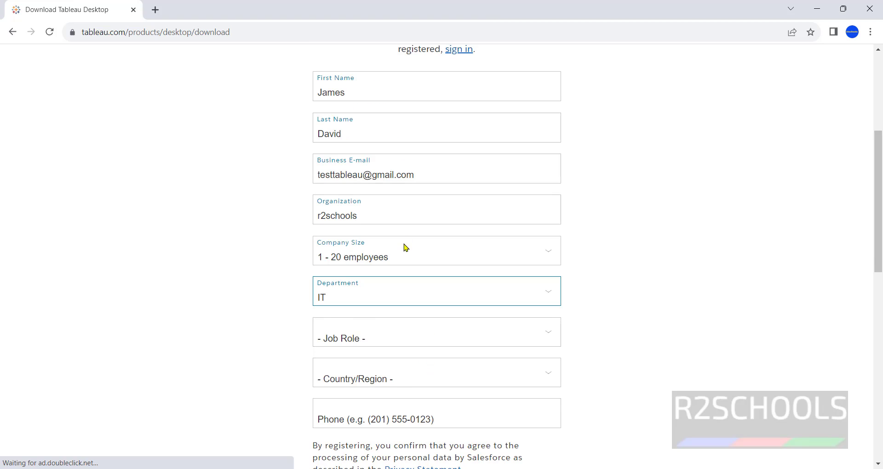
{"action": "scroll", "coordinate": [404, 247], "scroll_direction": "down", "scroll_amount": 1}
{"action": "left_click", "coordinate": [396, 284]}
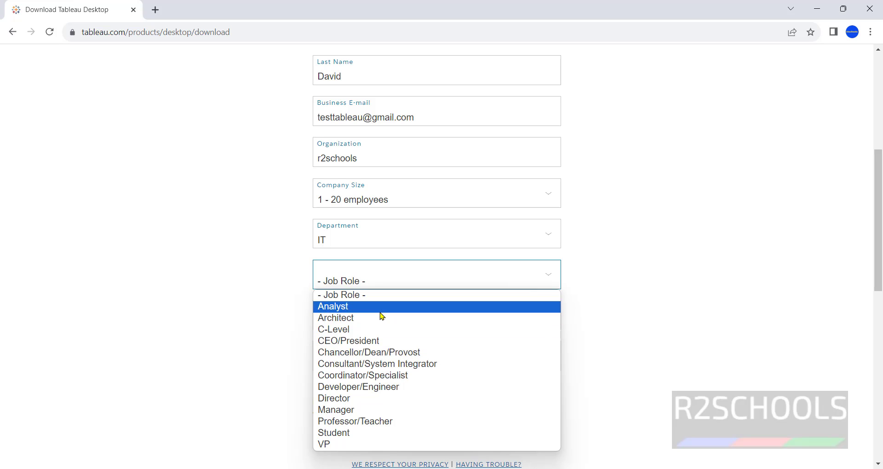
{"action": "left_click", "coordinate": [381, 307]}
Step: Set Country/Region to India and start entering a phone number
{"action": "left_click", "coordinate": [382, 325]}
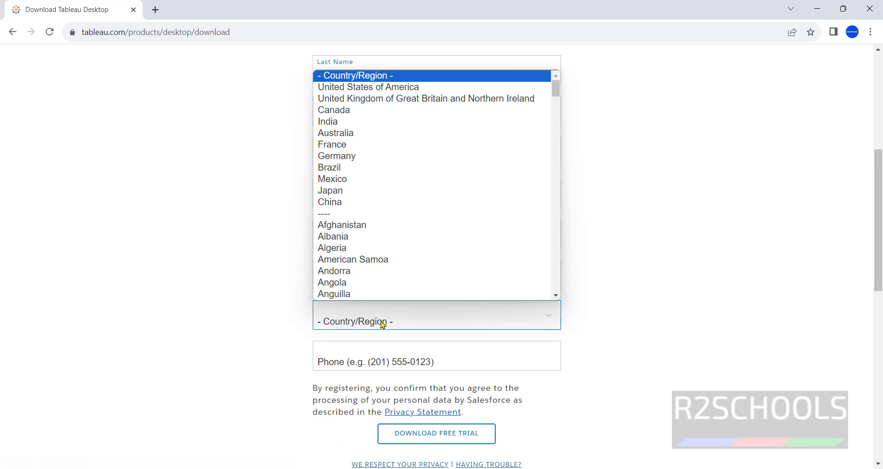
{"action": "key", "text": "i"}
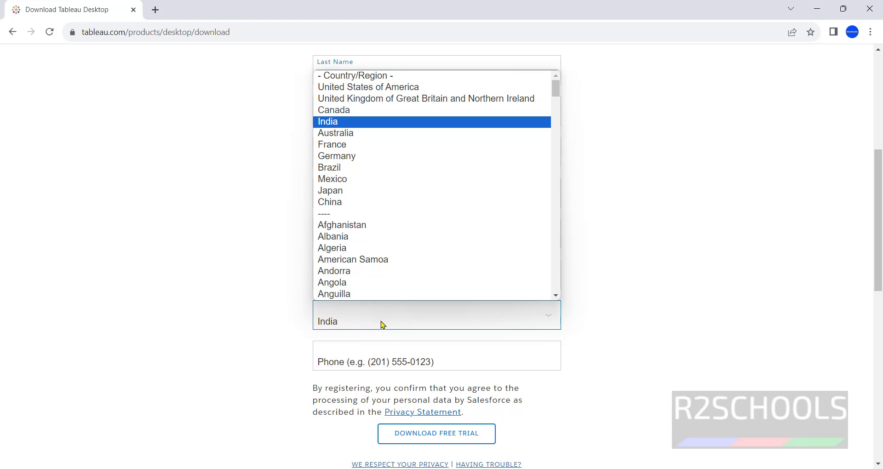
{"action": "left_click", "coordinate": [368, 121]}
{"action": "scroll", "coordinate": [391, 174], "scroll_direction": "down", "scroll_amount": 1}
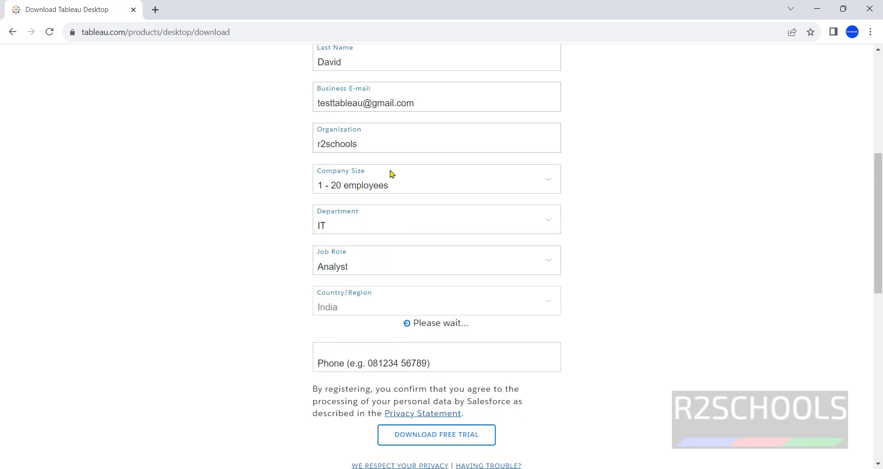
{"action": "scroll", "coordinate": [391, 174], "scroll_direction": "down", "scroll_amount": 2}
{"action": "left_click", "coordinate": [440, 247]}
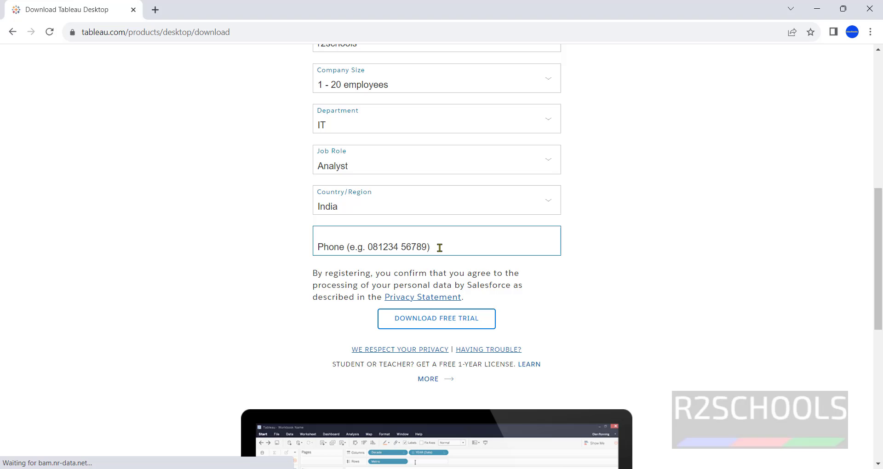
{"action": "type", "text": "999999"}
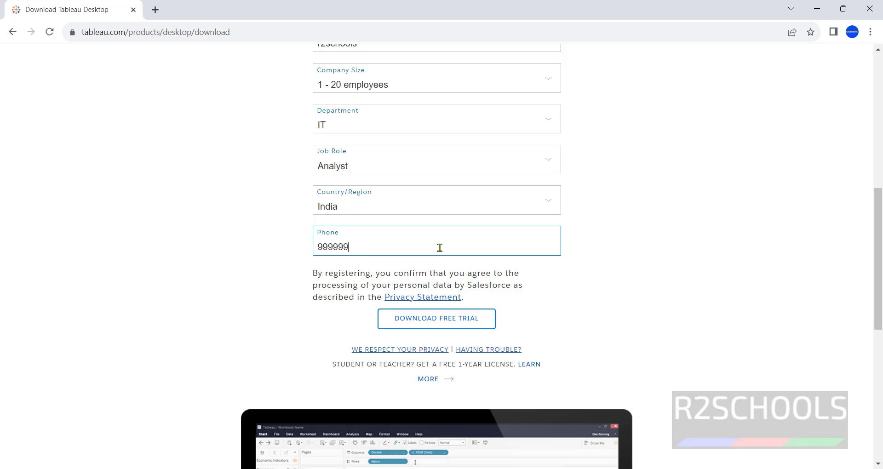
{"action": "type", "text": "999"}
Step: Submit the trial form and check the TableauDesktop-64bit-2023-3-0.exe download progress
{"action": "left_click", "coordinate": [316, 343]}
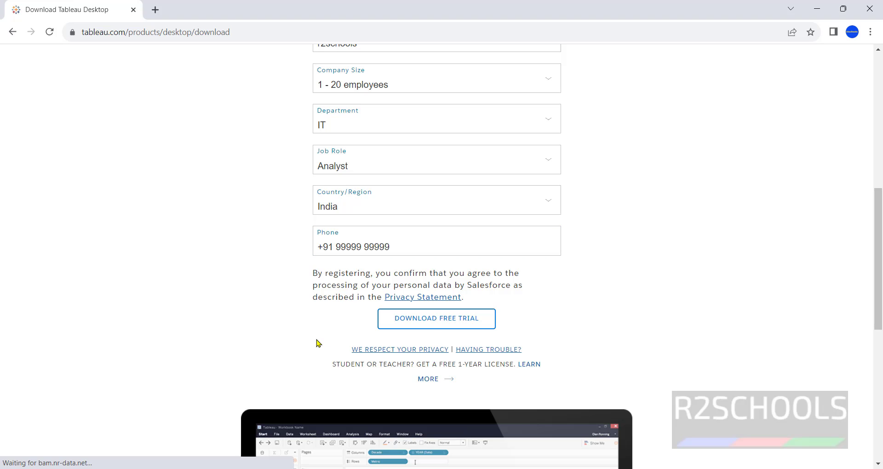
{"action": "left_click", "coordinate": [440, 330]}
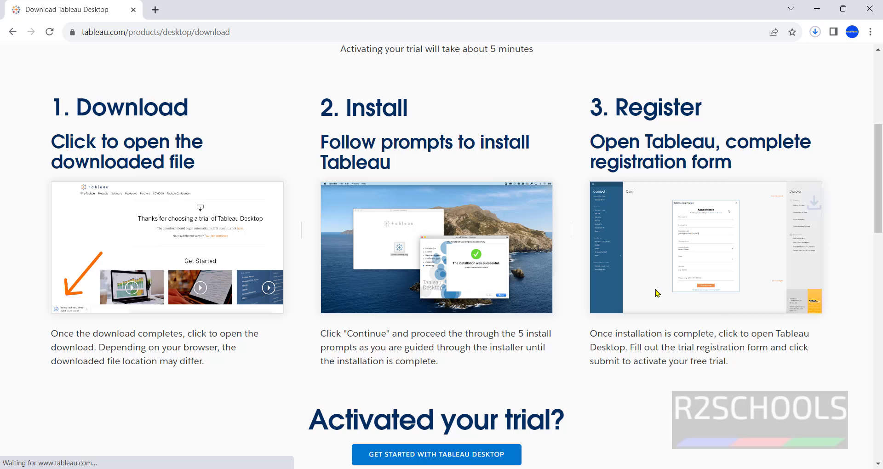
{"action": "left_click", "coordinate": [815, 32]}
{"action": "left_click", "coordinate": [773, 57]}
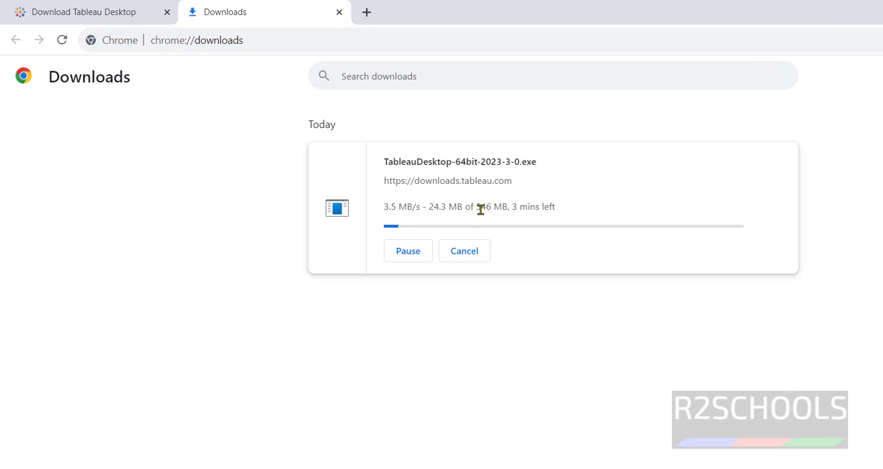
{"action": "left_click_drag", "start_coordinate": [484, 207], "coordinate": [498, 207]}
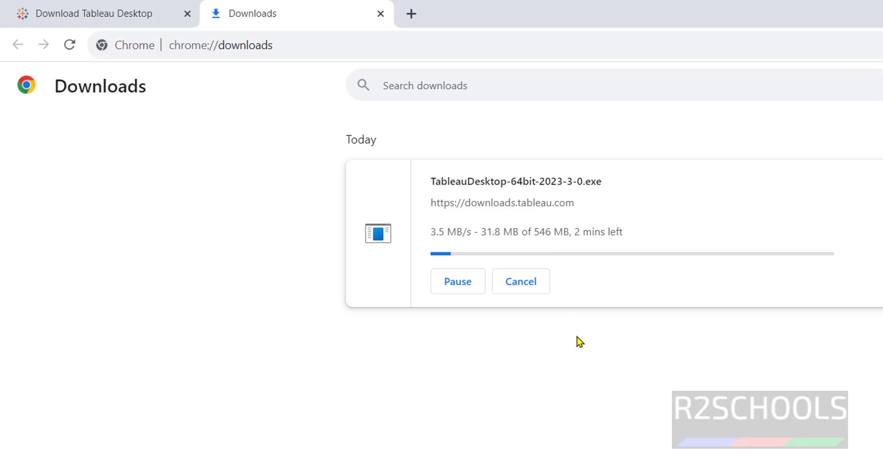
Step: Wait for the download to finish, then run the Tableau Desktop installer
{"action": "left_click", "coordinate": [82, 11]}
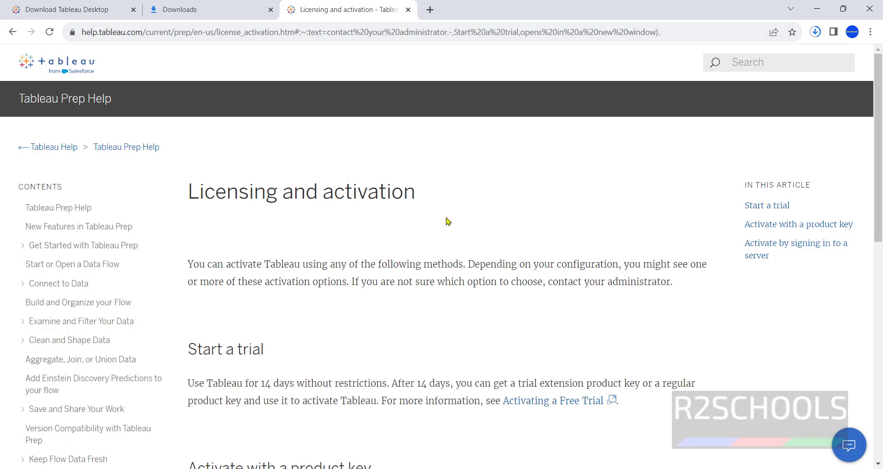
{"action": "scroll", "coordinate": [449, 221], "scroll_direction": "down", "scroll_amount": 1}
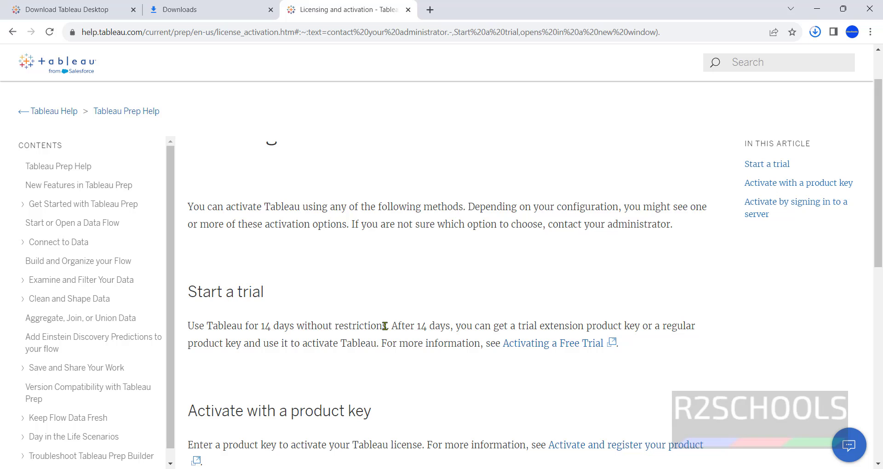
{"action": "left_click_drag", "start_coordinate": [405, 325], "coordinate": [518, 325]}
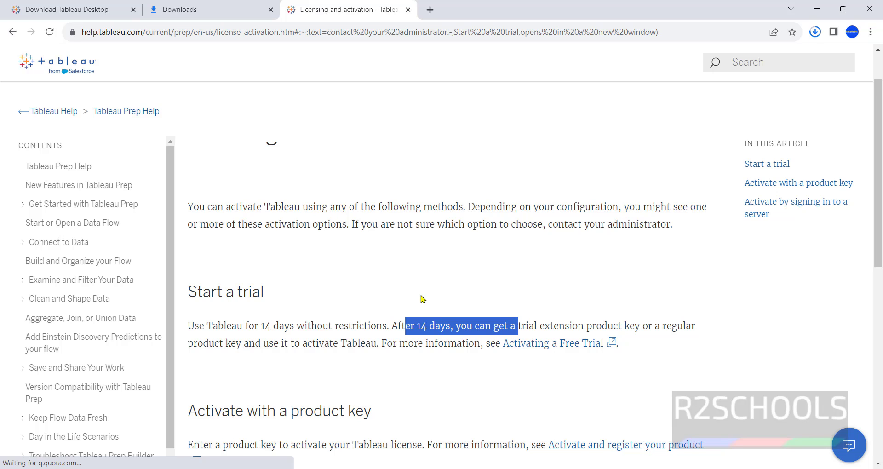
{"action": "left_click", "coordinate": [407, 289]}
{"action": "scroll", "coordinate": [407, 289], "scroll_direction": "down", "scroll_amount": 3}
{"action": "key", "text": "ctrl+shift+Tab"}
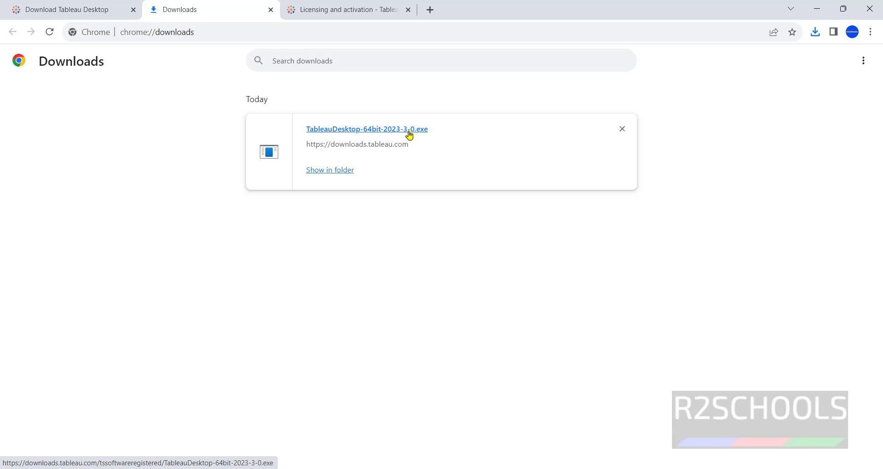
{"action": "left_click", "coordinate": [410, 138]}
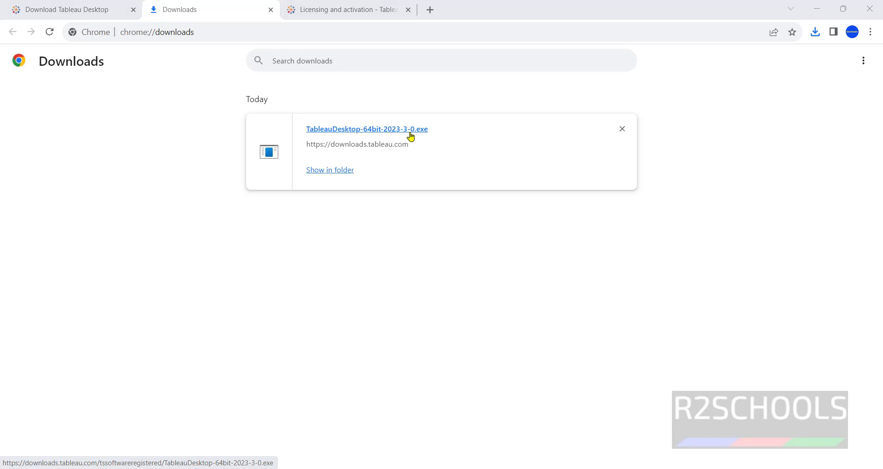
Step: Accept the license terms and install Tableau Desktop 2023.3 to the default location
{"action": "left_click", "coordinate": [398, 238]}
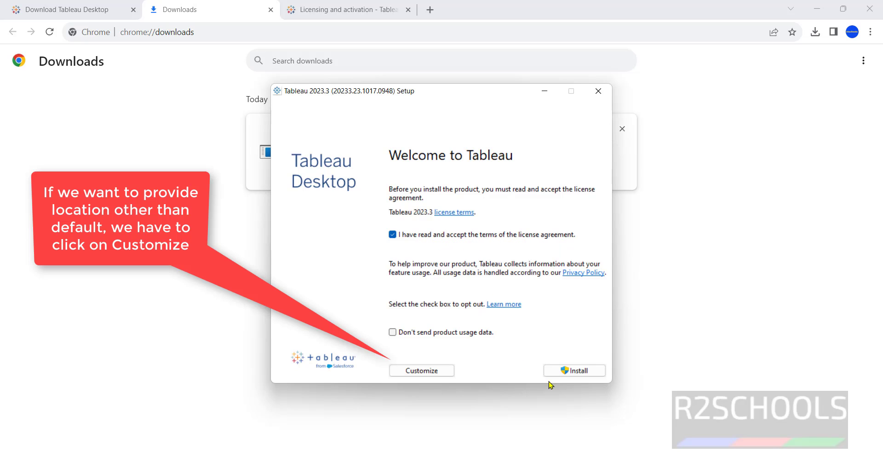
{"action": "left_click", "coordinate": [574, 371]}
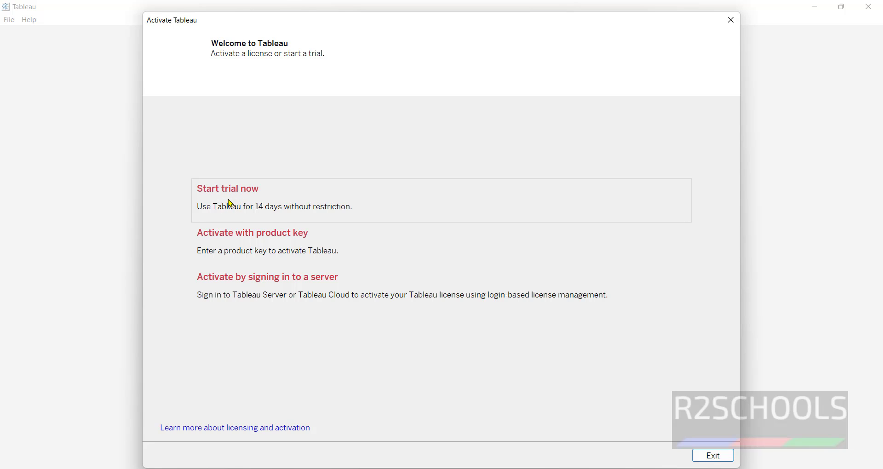
Step: Start the 14-day trial, register with an e-mail address, and continue to Book1
{"action": "left_click", "coordinate": [231, 204]}
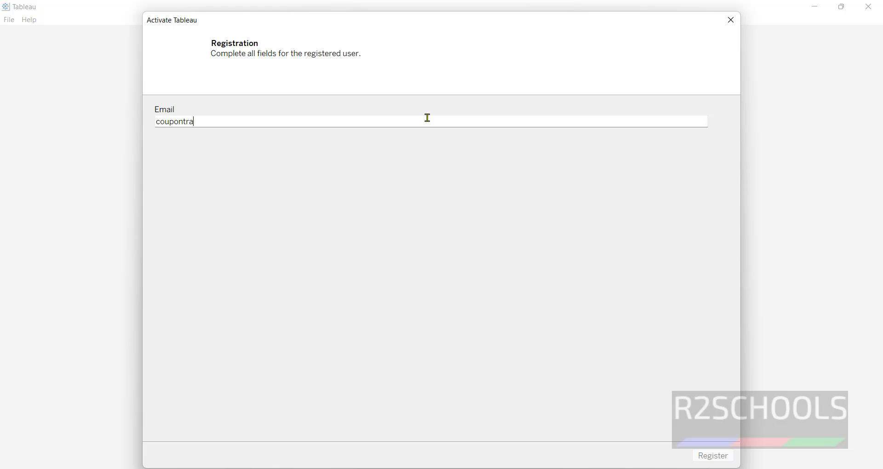
{"action": "type", "text": "gmail.com"}
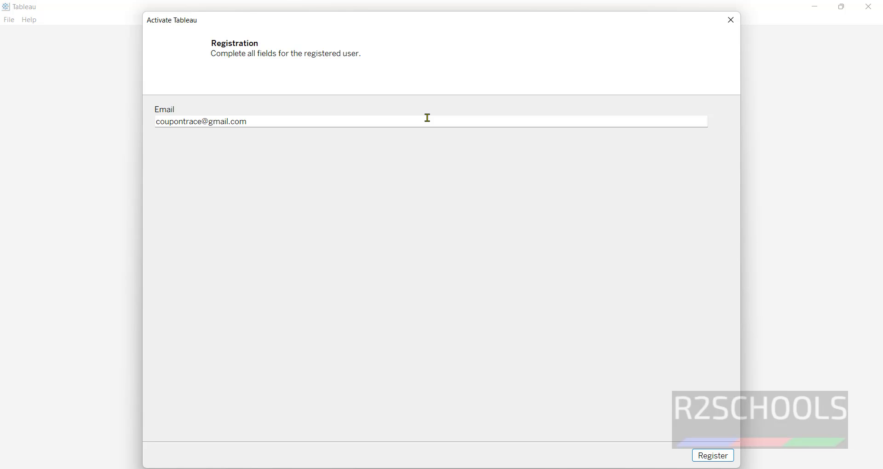
{"action": "left_click", "coordinate": [711, 455]}
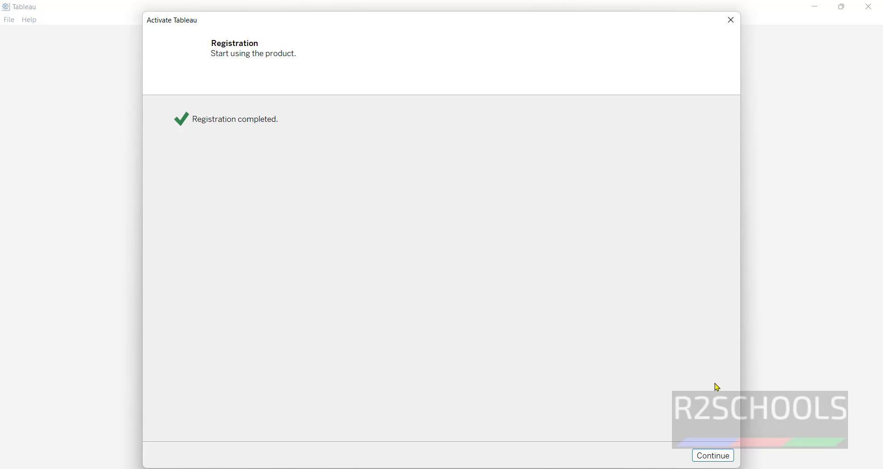
{"action": "left_click", "coordinate": [713, 457]}
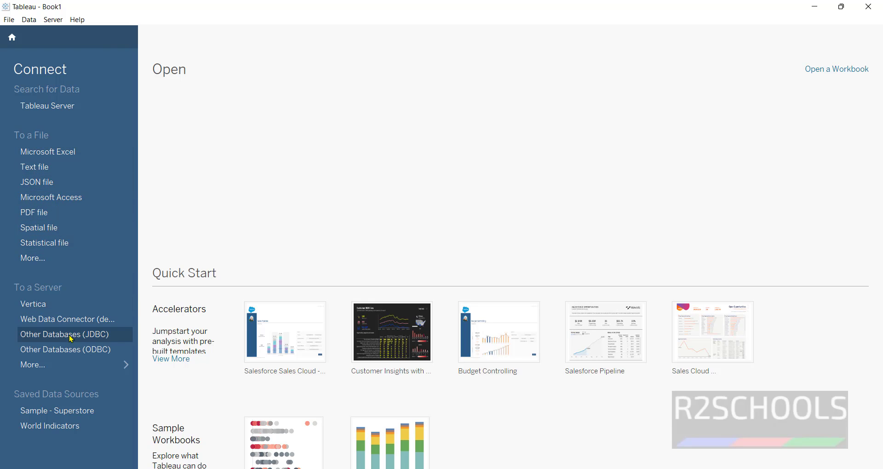
Step: Show all server connectors via More... and choose PostgreSQL from Installed Connectors
{"action": "left_click", "coordinate": [121, 367]}
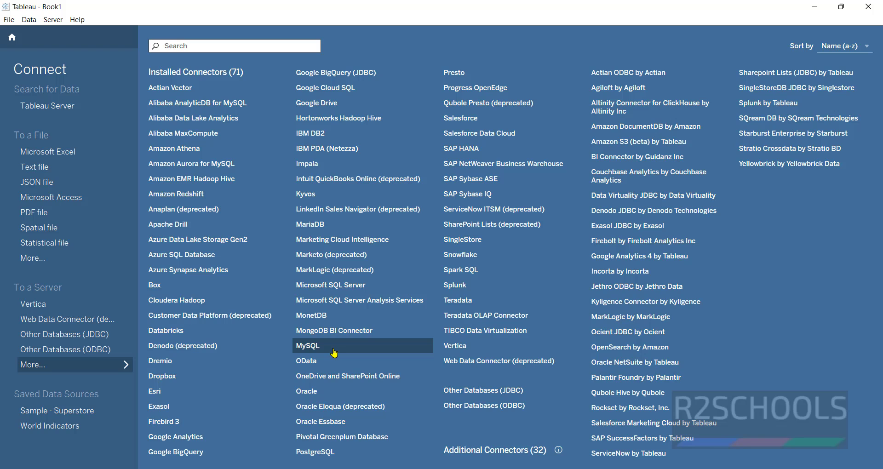
{"action": "left_click", "coordinate": [318, 452]}
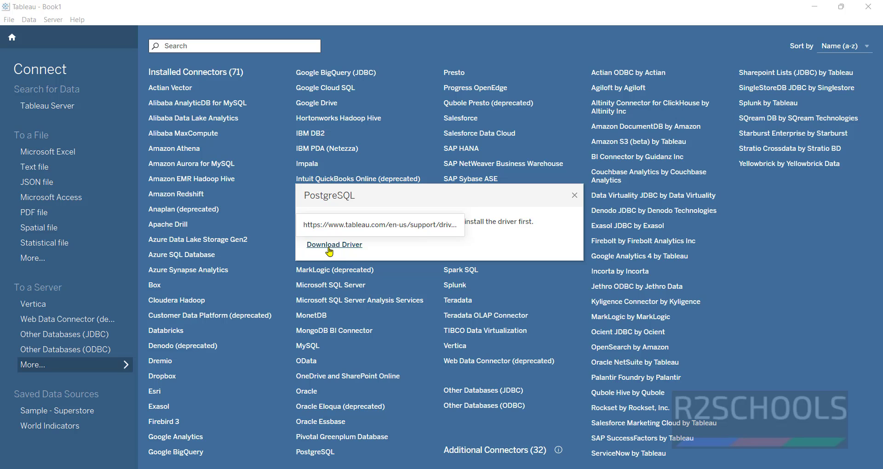
Step: Follow the PostgreSQL driver link to Tableau's sign-in and choose to create an account
{"action": "left_click", "coordinate": [329, 249]}
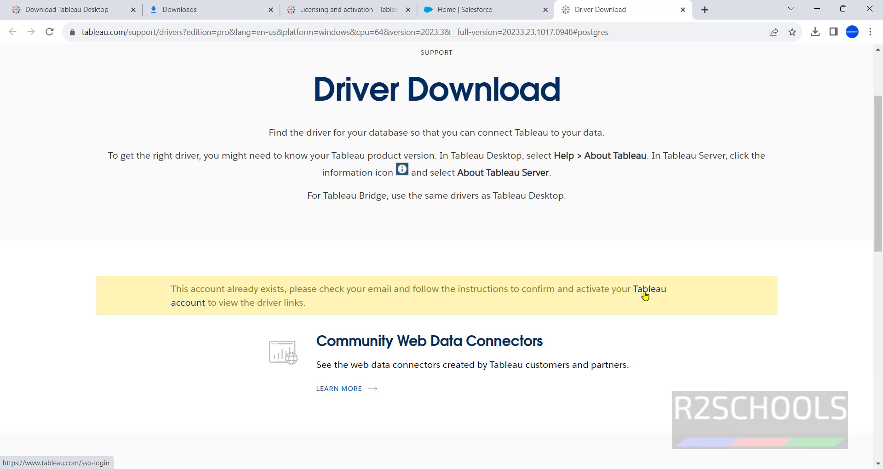
{"action": "left_click", "coordinate": [646, 289]}
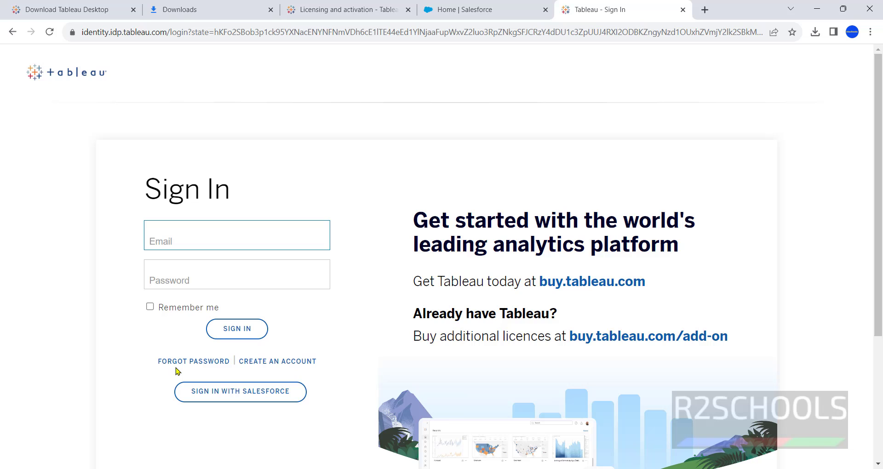
{"action": "left_click", "coordinate": [273, 364]}
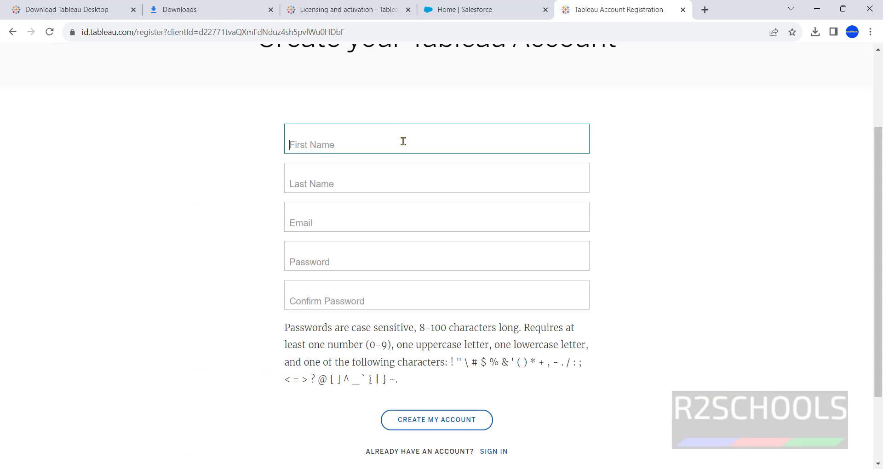
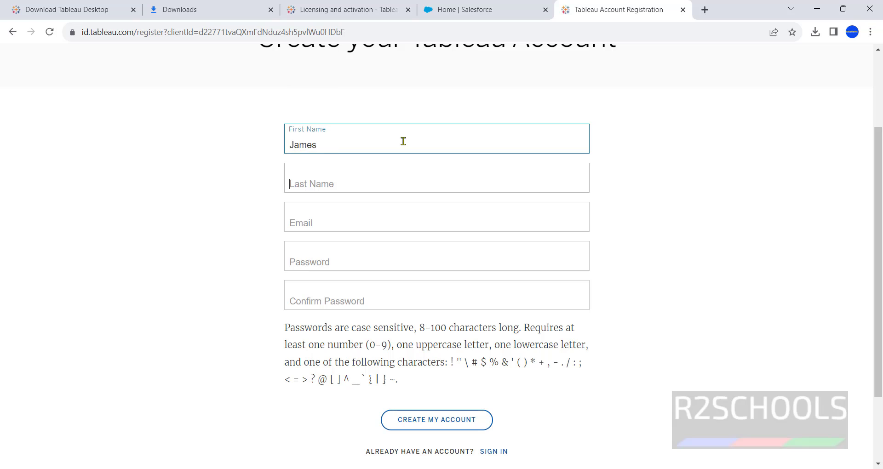
Step: Fill in first name, last name, e-mail, password and its confirmation
{"action": "key", "text": "Tab"}
{"action": "key", "text": "Tab"}
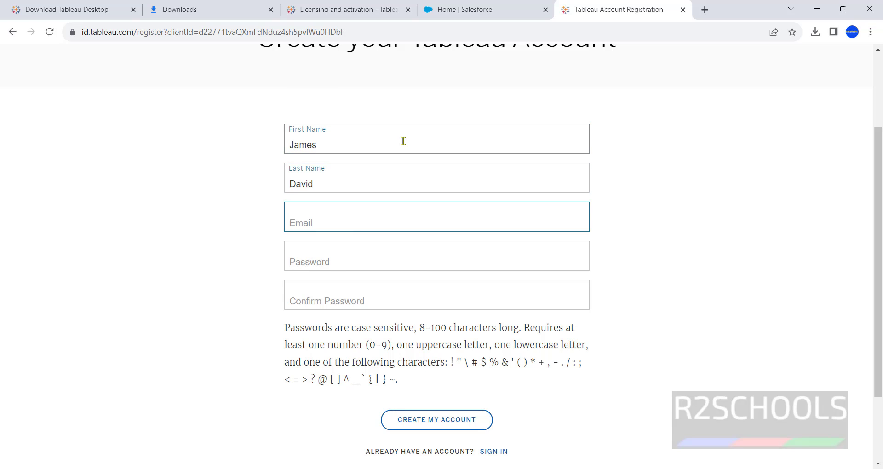
{"action": "type", "text": "prvre"}
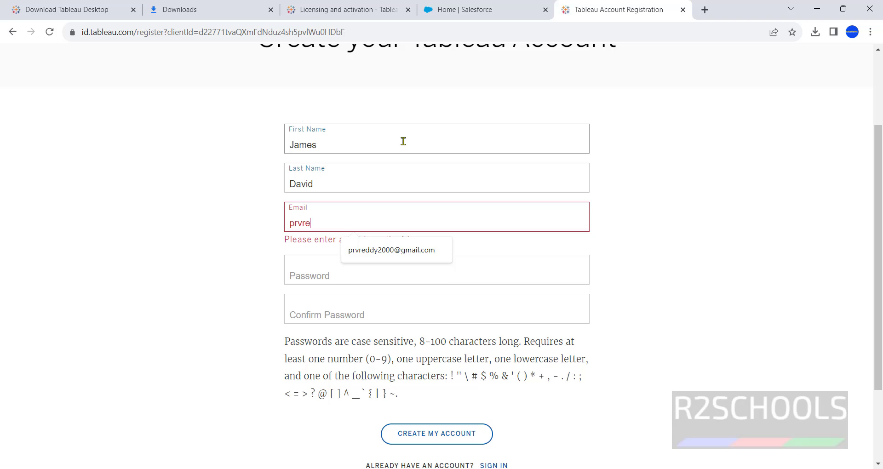
{"action": "key", "text": "BackSpace"}
{"action": "key", "text": "BackSpace"}
{"action": "key", "text": "BackSpace"}
{"action": "key", "text": "BackSpace"}
{"action": "key", "text": "BackSpace"}
{"action": "type", "text": "co"}
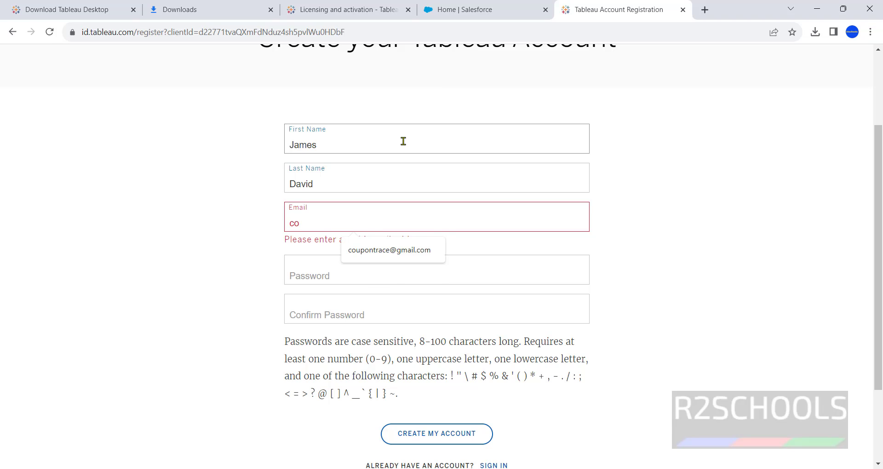
{"action": "left_click", "coordinate": [408, 251]}
{"action": "left_click", "coordinate": [385, 268]}
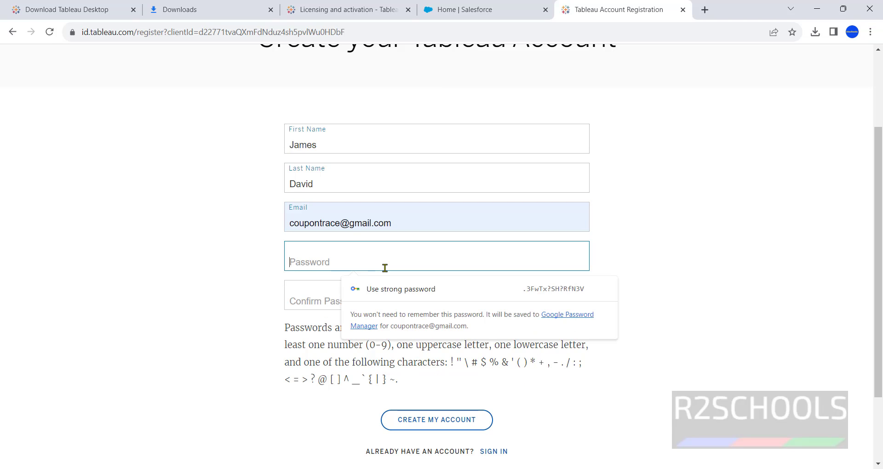
{"action": "type", "text": "•••••••"}
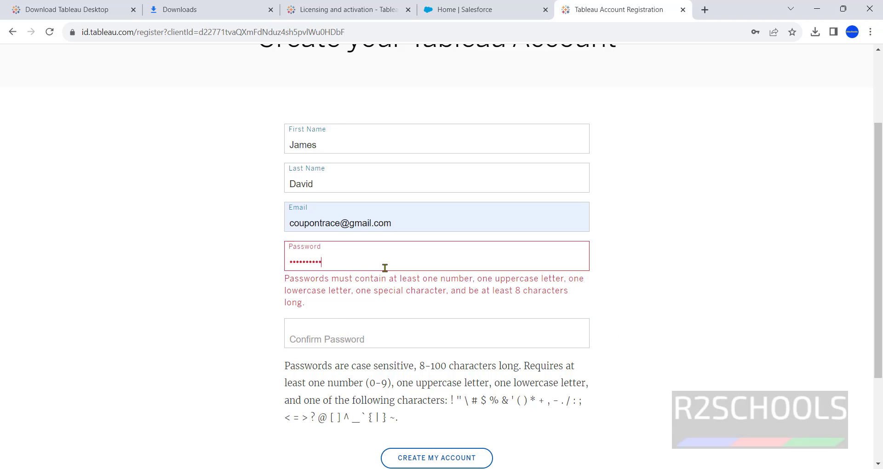
{"action": "type", "text": "•"}
{"action": "key", "text": "Tab"}
{"action": "type", "text": "•••"}
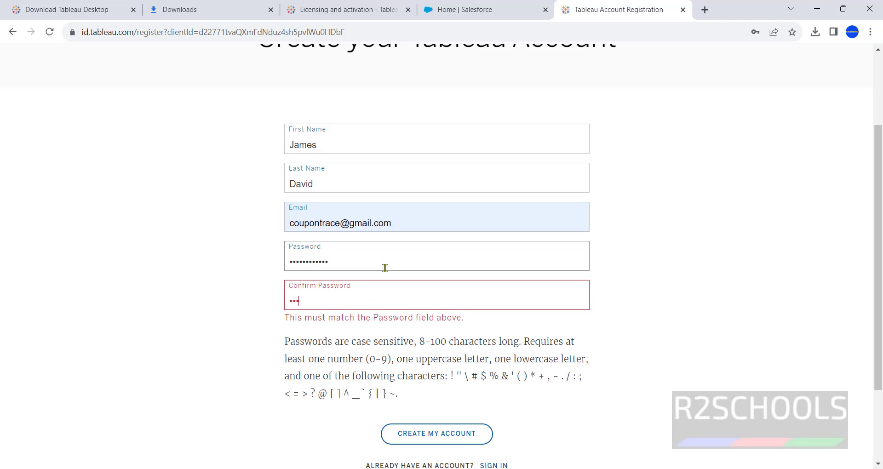
{"action": "type", "text": "•••••••••"}
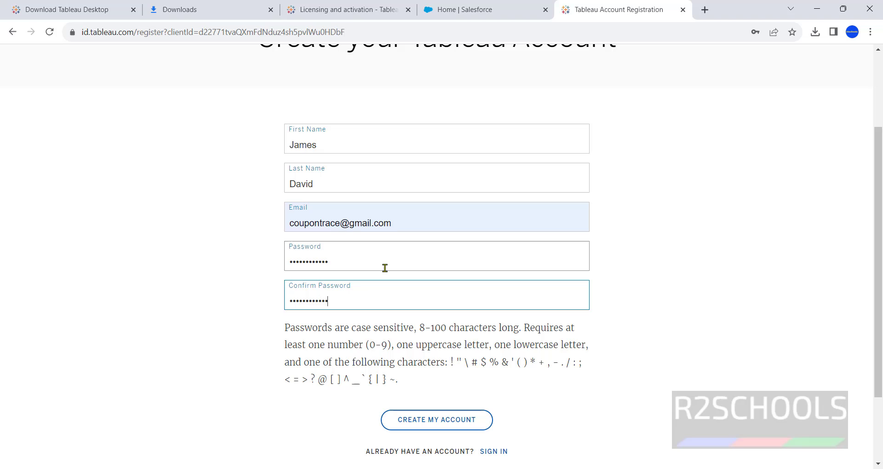
Step: Double-check the e-mail field and submit CREATE MY ACCOUNT
{"action": "left_click_drag", "start_coordinate": [397, 228], "coordinate": [271, 235]}
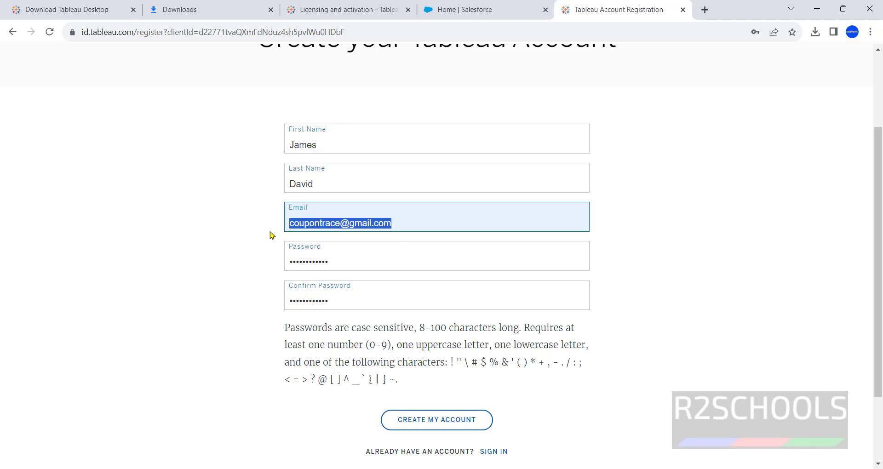
{"action": "left_click", "coordinate": [419, 225]}
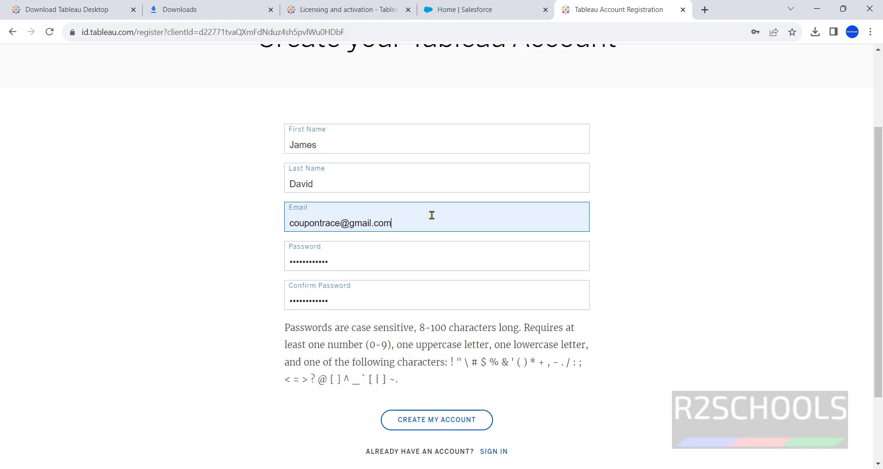
{"action": "left_click_drag", "start_coordinate": [431, 216], "coordinate": [258, 224]}
{"action": "left_click", "coordinate": [422, 420]}
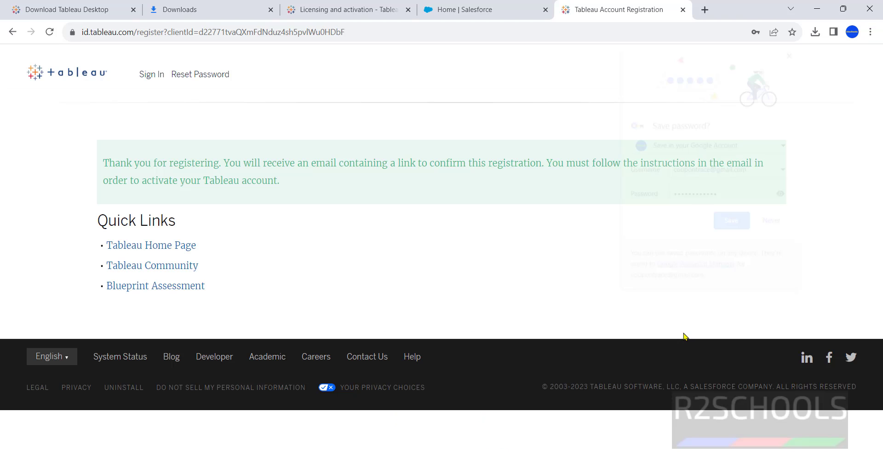
Step: Follow the Gmail activation link and sign in with e-mail and password, declining password saving
{"action": "left_click", "coordinate": [774, 224]}
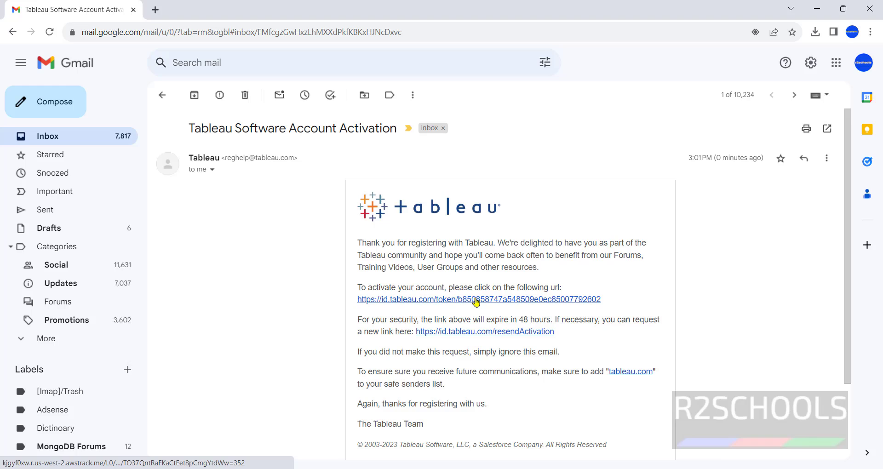
{"action": "left_click", "coordinate": [476, 301]}
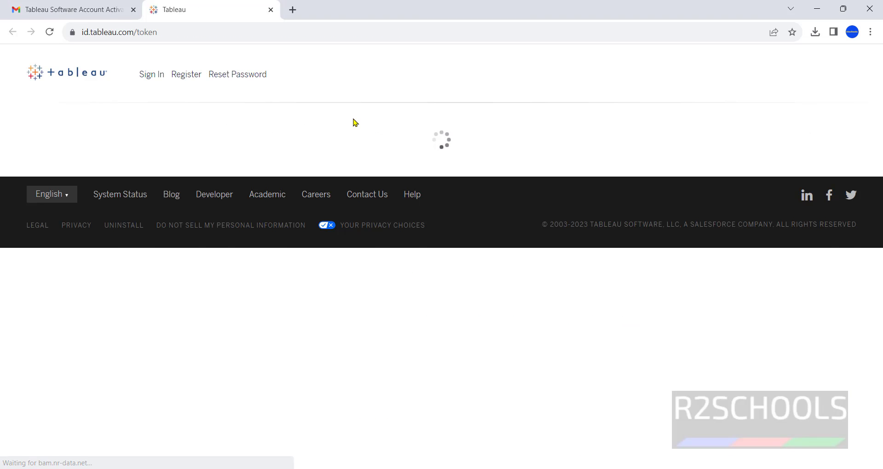
{"action": "type", "text": "cou"}
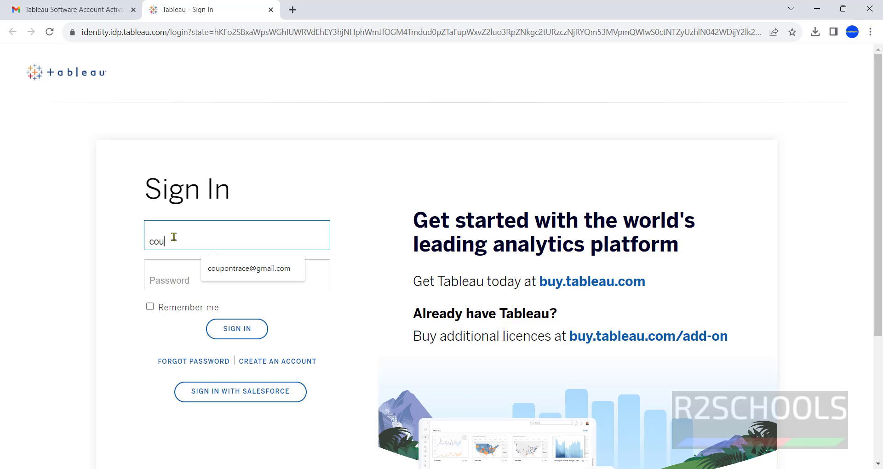
{"action": "left_click", "coordinate": [221, 270]}
{"action": "left_click", "coordinate": [209, 286]}
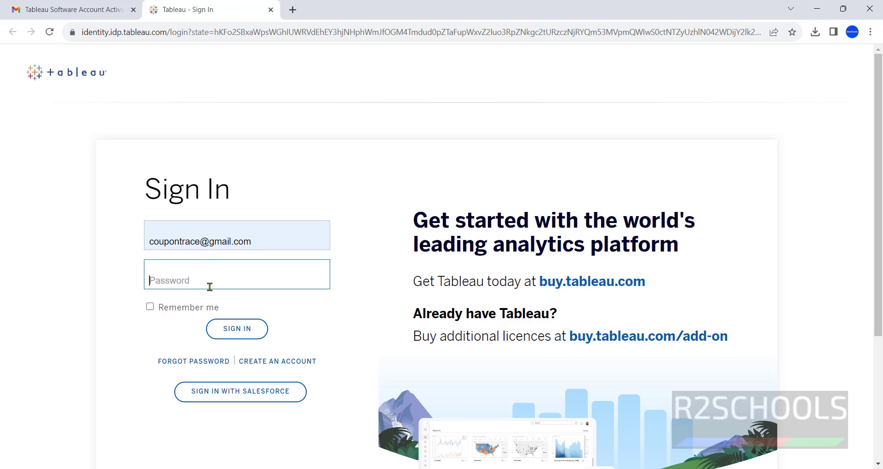
{"action": "type", "text": "••"}
{"action": "left_click", "coordinate": [228, 330]}
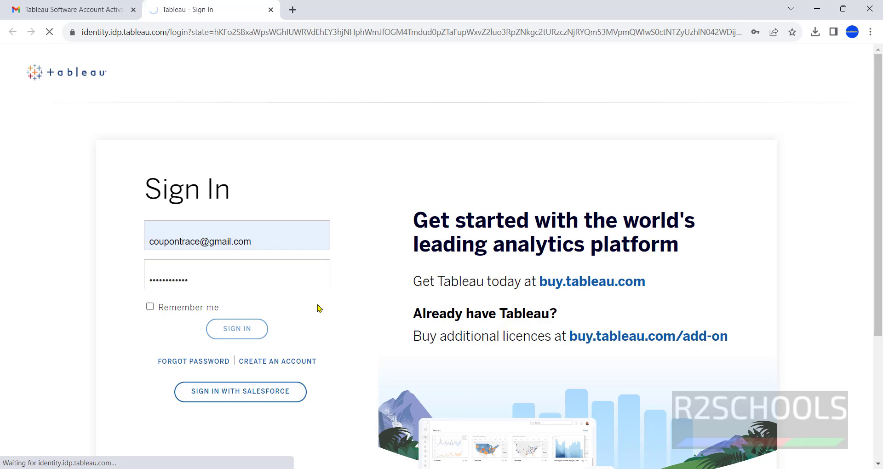
{"action": "left_click", "coordinate": [767, 224]}
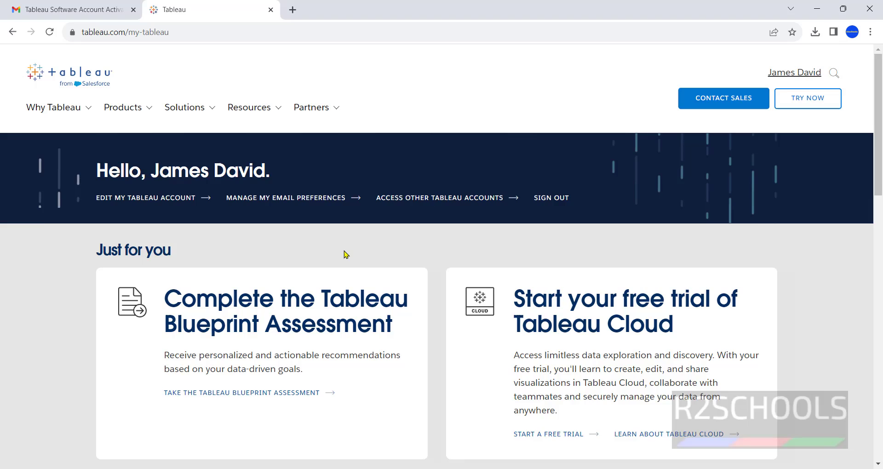
Step: Open the Windows 64-bit PostgreSQL driver steps and follow the jdbc.postgresql.org/download link
{"action": "scroll", "coordinate": [346, 255], "scroll_direction": "down", "scroll_amount": 6}
{"action": "scroll", "coordinate": [345, 254], "scroll_direction": "up", "scroll_amount": 6}
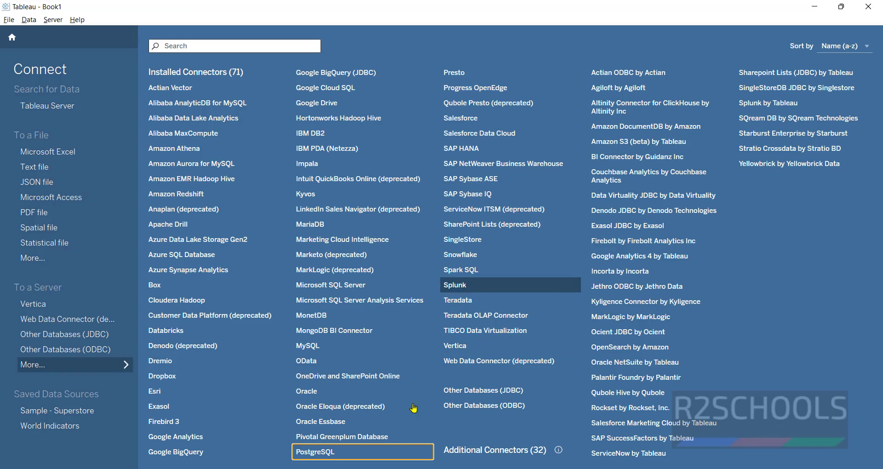
{"action": "left_click", "coordinate": [322, 454]}
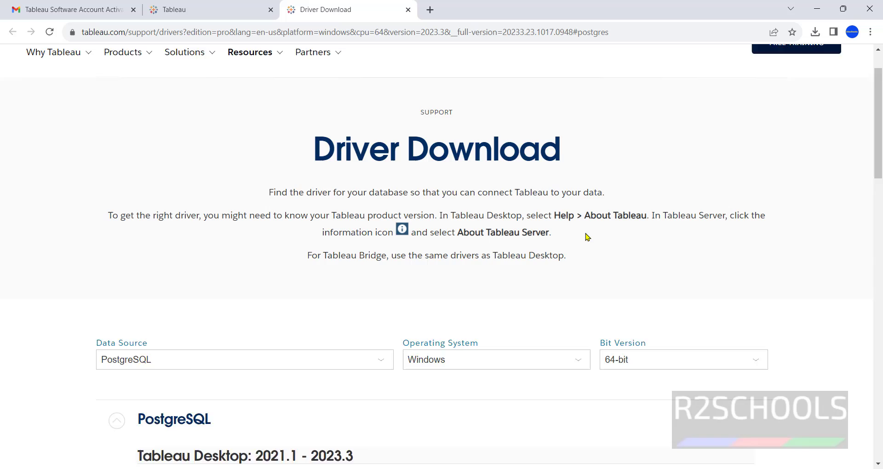
{"action": "scroll", "coordinate": [404, 223], "scroll_direction": "down", "scroll_amount": 3}
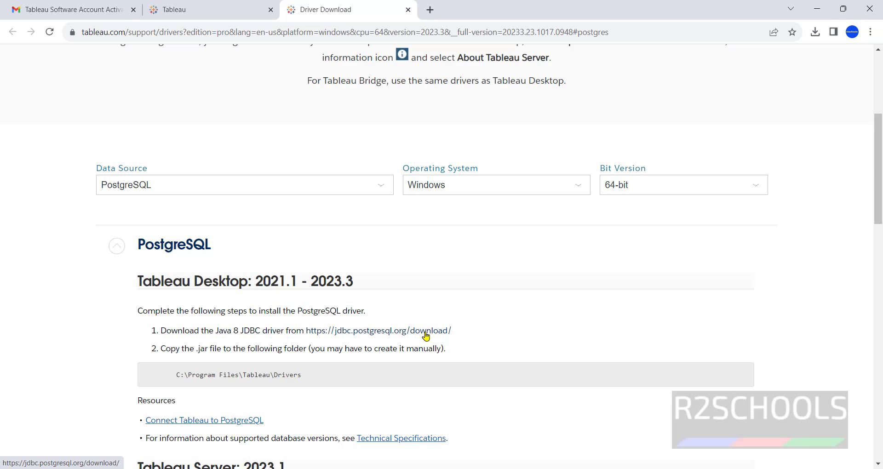
{"action": "left_click_drag", "start_coordinate": [193, 349], "coordinate": [213, 350]}
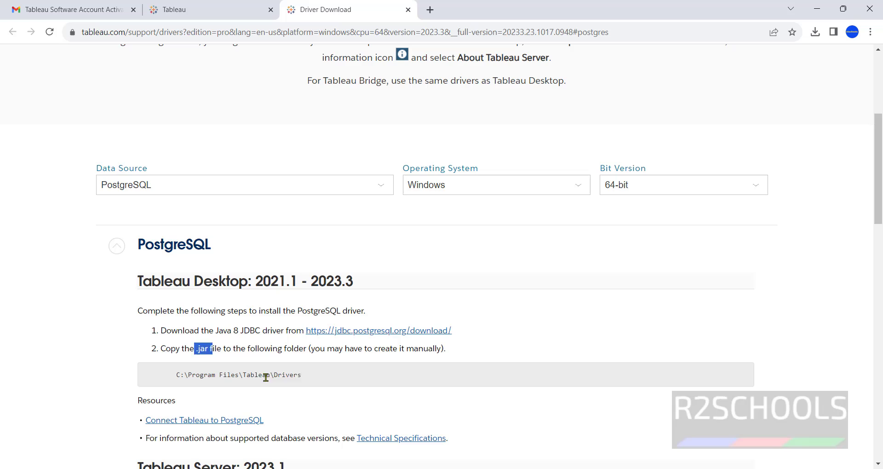
{"action": "left_click_drag", "start_coordinate": [303, 377], "coordinate": [222, 376]}
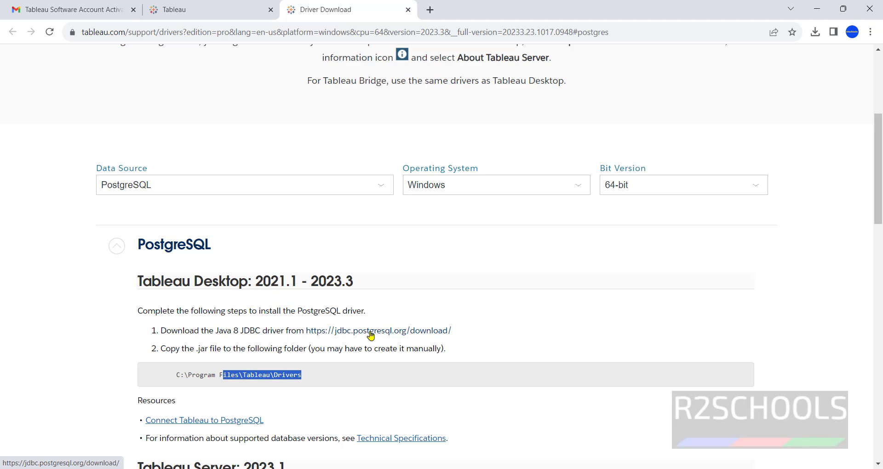
{"action": "left_click", "coordinate": [371, 336]}
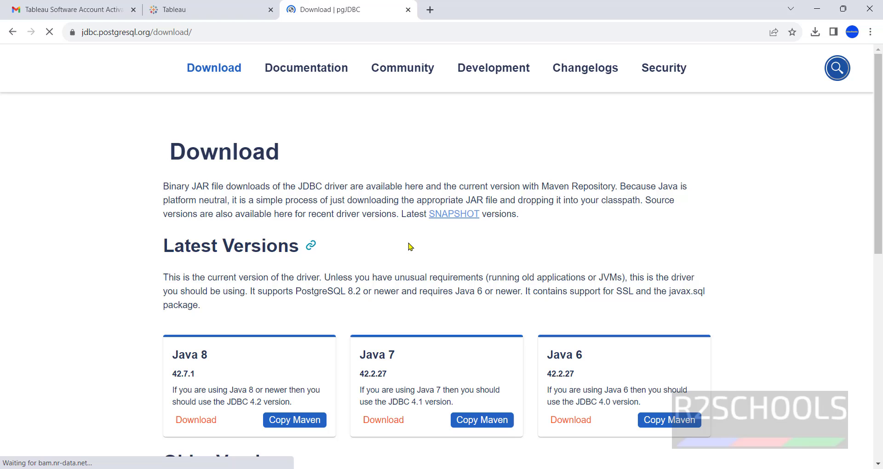
Step: Download postgresql-42.7.0.jar from Older Versions and open its folder from download history
{"action": "scroll", "coordinate": [396, 247], "scroll_direction": "down", "scroll_amount": 3}
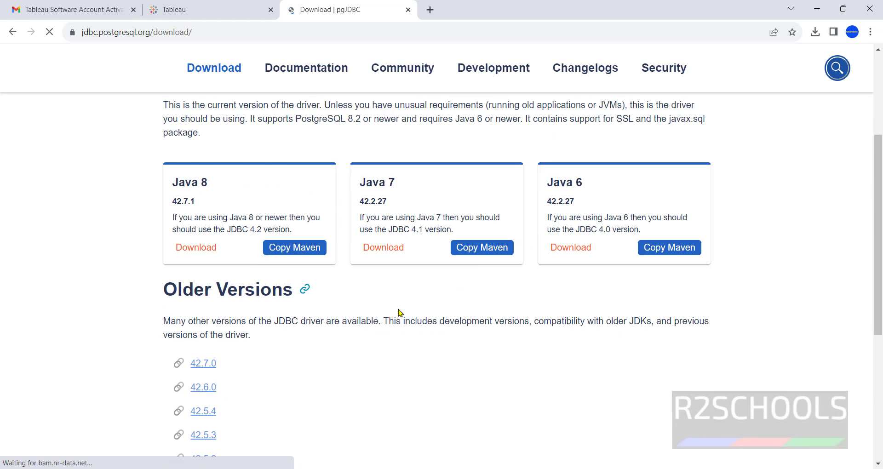
{"action": "scroll", "coordinate": [322, 276], "scroll_direction": "down", "scroll_amount": 2}
{"action": "left_click", "coordinate": [203, 235]}
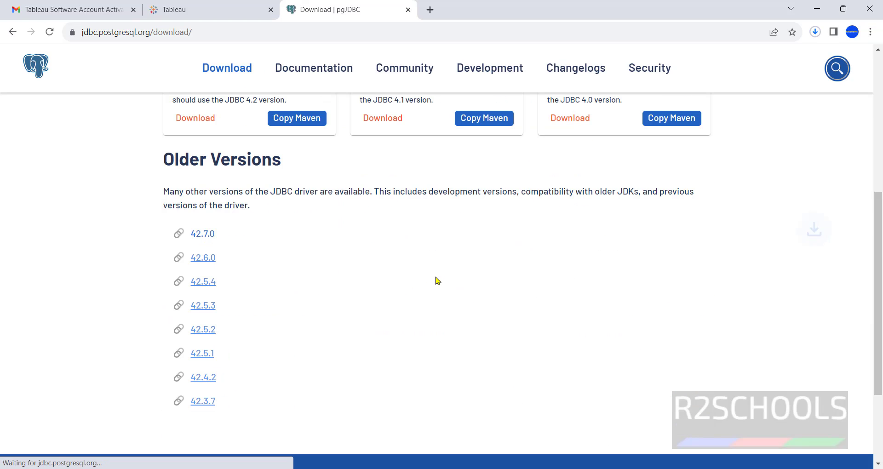
{"action": "left_click", "coordinate": [815, 32]}
{"action": "left_click", "coordinate": [697, 158]}
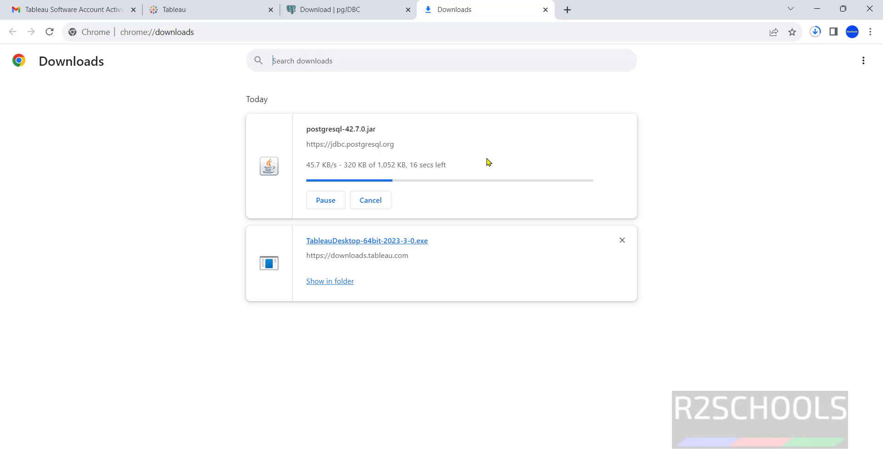
{"action": "left_click", "coordinate": [343, 170]}
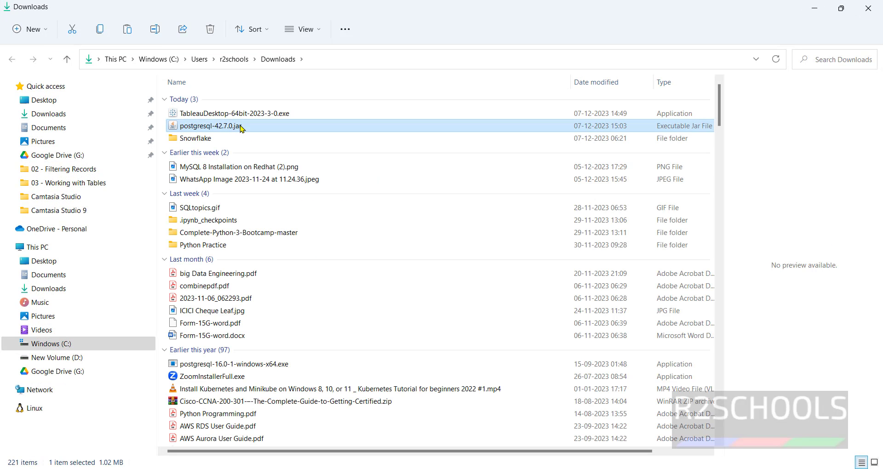
Step: In File Explorer, browse from This PC to C:\Program Files\Tableau
{"action": "left_click", "coordinate": [37, 247]}
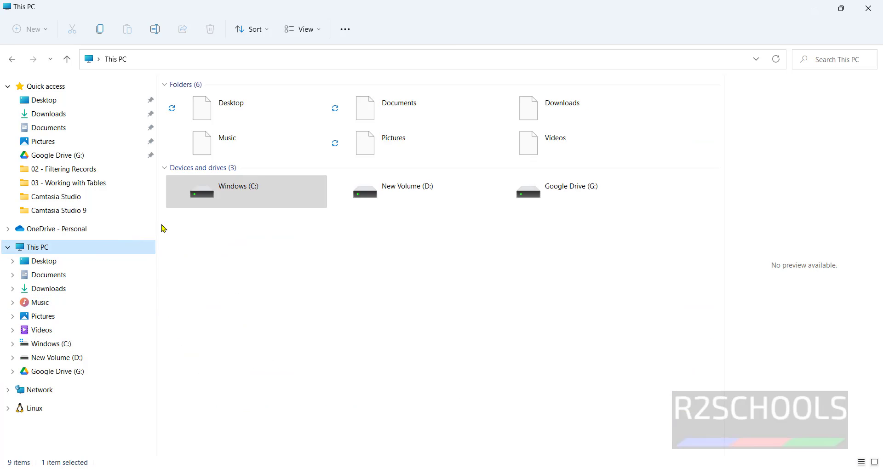
{"action": "double_click", "coordinate": [229, 189]}
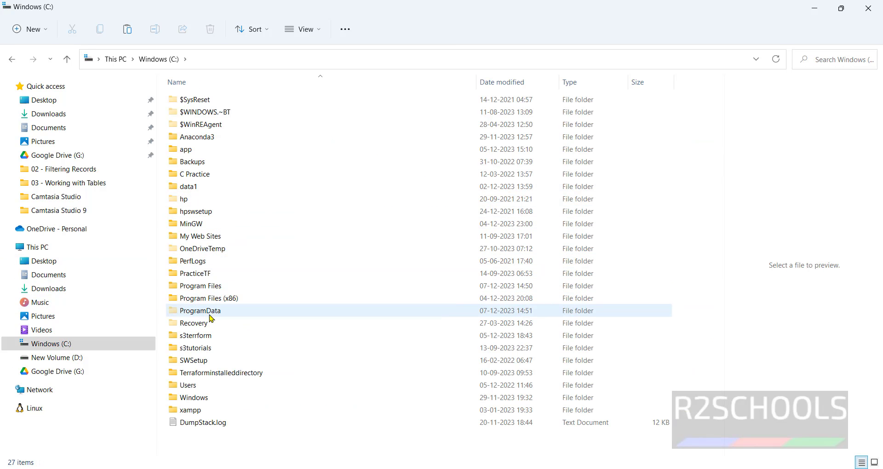
{"action": "double_click", "coordinate": [207, 286]}
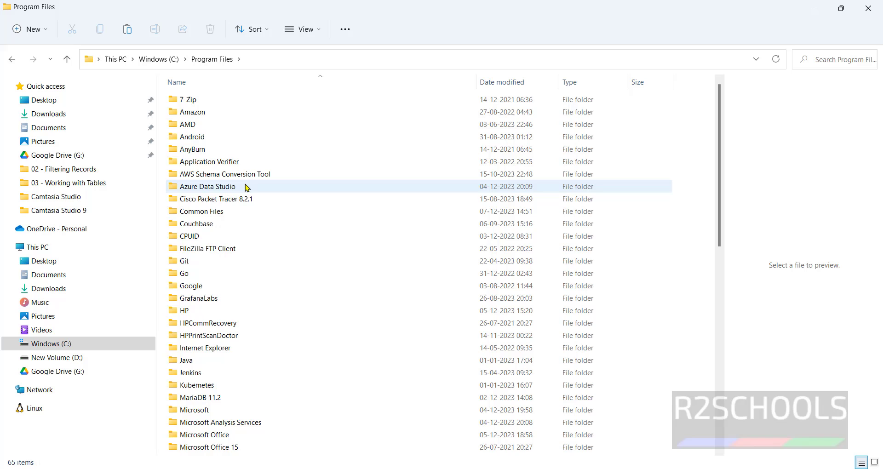
{"action": "scroll", "coordinate": [232, 278], "scroll_direction": "down", "scroll_amount": 4}
{"action": "scroll", "coordinate": [232, 279], "scroll_direction": "down", "scroll_amount": 7}
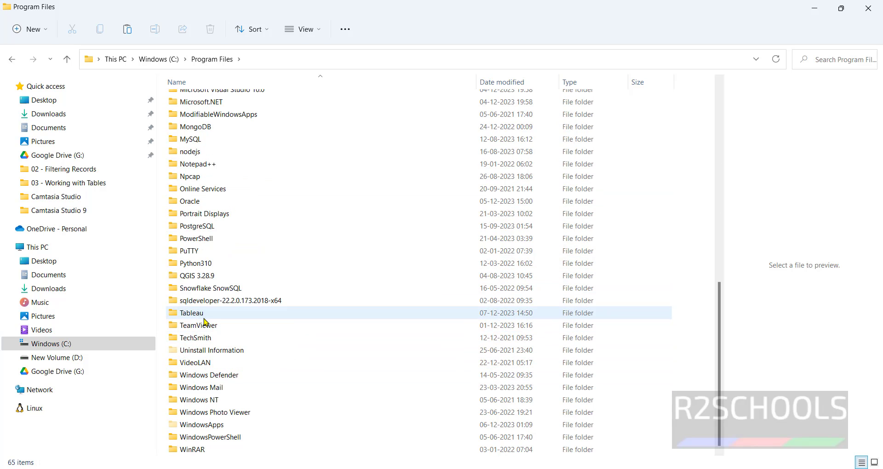
{"action": "left_click", "coordinate": [204, 316]}
{"action": "double_click", "coordinate": [204, 317]}
Step: Recheck Tableau's driver install instructions in the browser
{"action": "key", "text": "alt+Tab"}
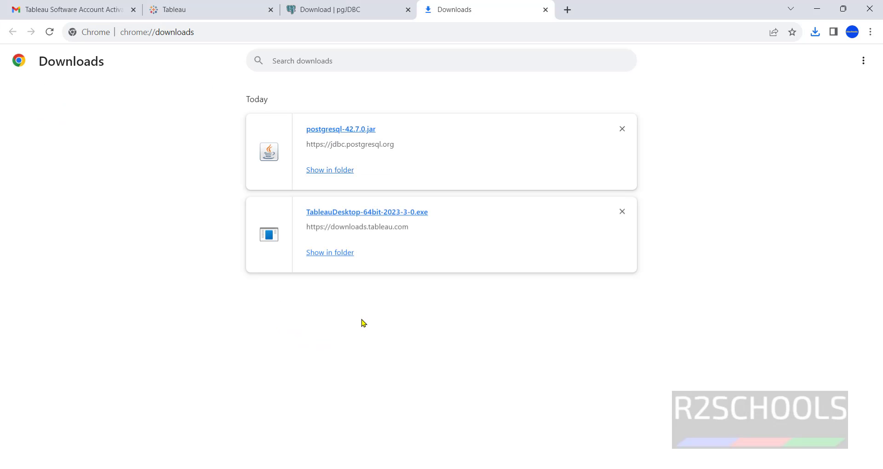
{"action": "left_click", "coordinate": [289, 11]}
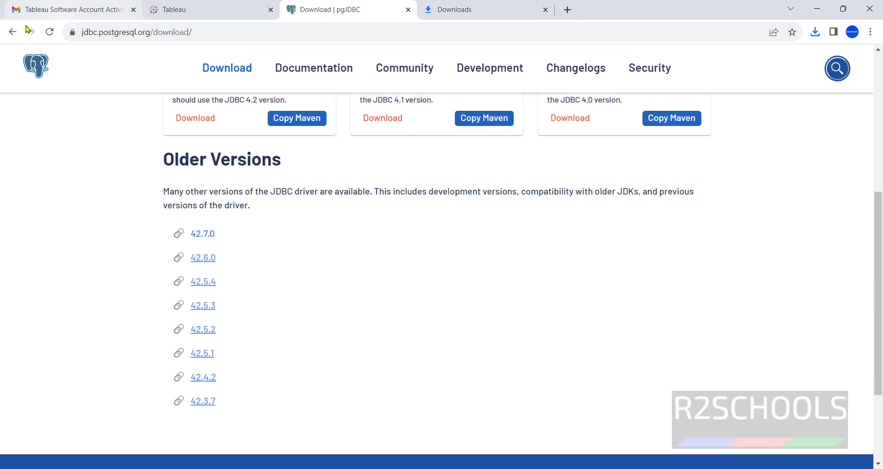
{"action": "left_click", "coordinate": [12, 32]}
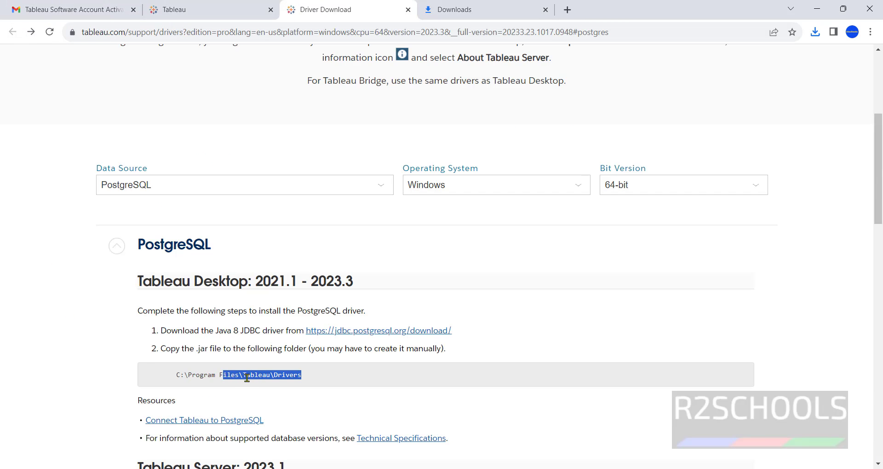
Step: Paste postgresql-42.7.0.jar into the Tableau Drivers folder, granting administrator permission
{"action": "key", "text": "alt+Tab"}
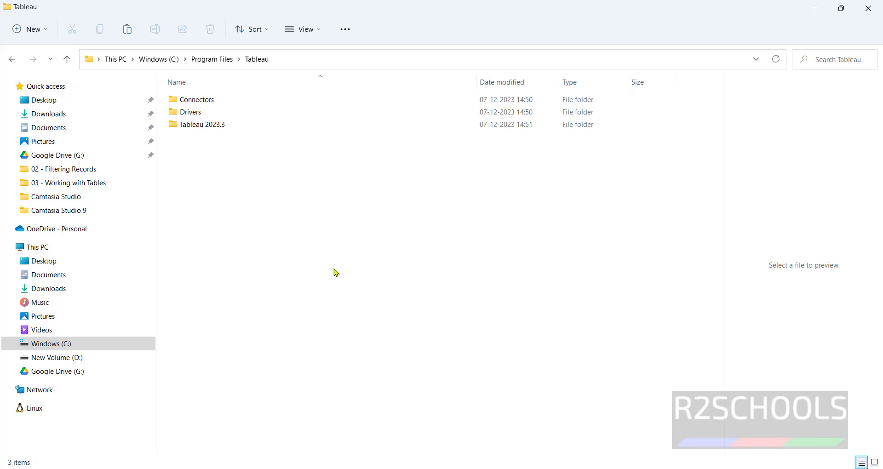
{"action": "double_click", "coordinate": [212, 114]}
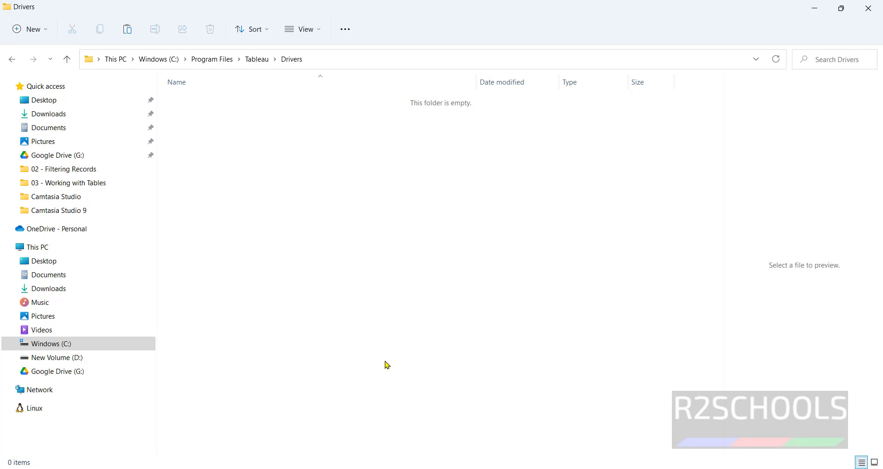
{"action": "key", "text": "ctrl+v"}
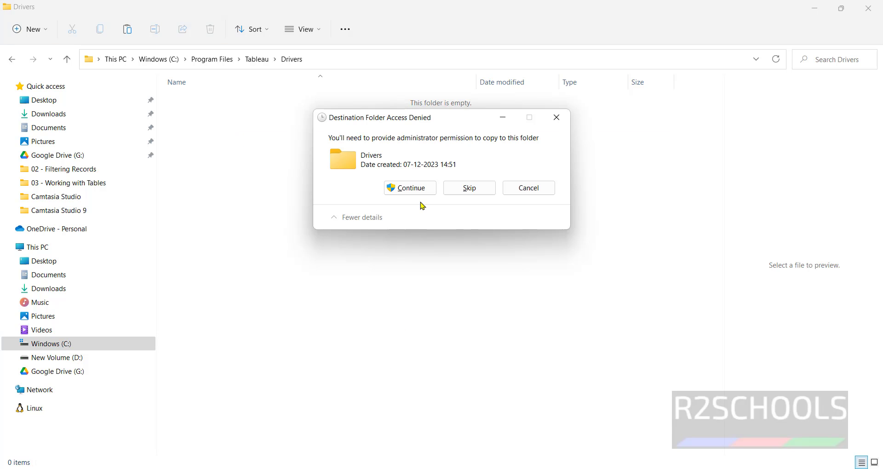
{"action": "left_click", "coordinate": [422, 193]}
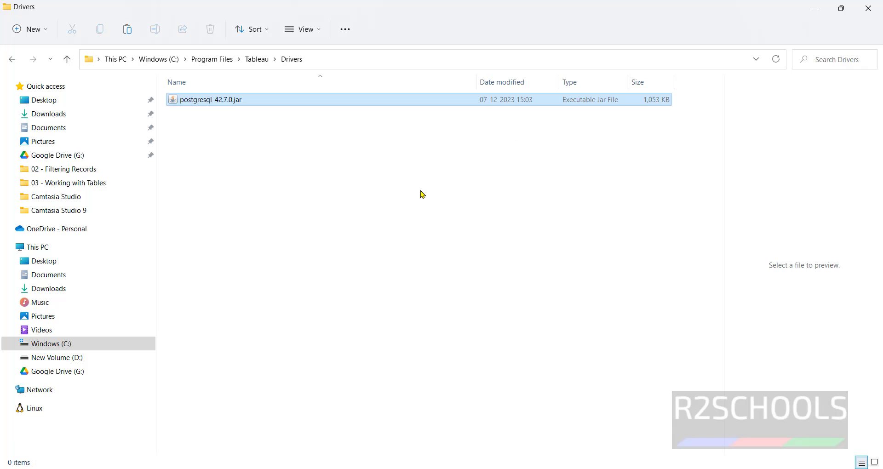
{"action": "left_click", "coordinate": [399, 205]}
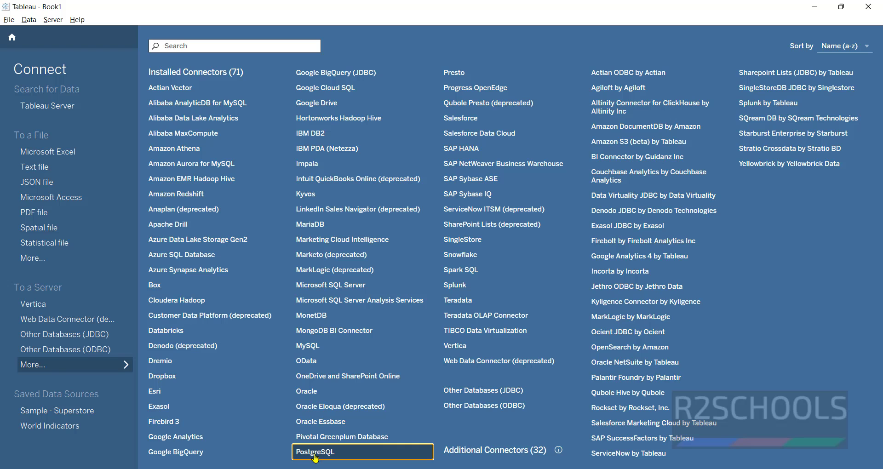
Step: Try the PostgreSQL connector, dismiss the driver-required message, and quit Tableau
{"action": "left_click", "coordinate": [315, 453]}
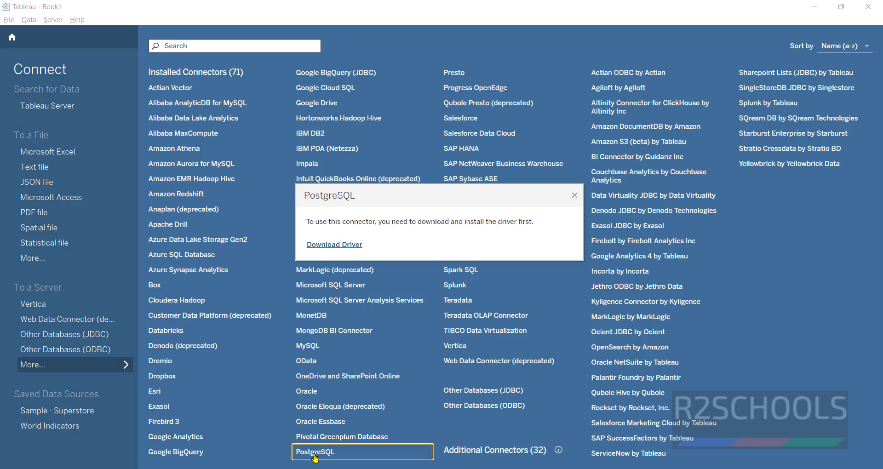
{"action": "left_click", "coordinate": [575, 195]}
{"action": "left_click", "coordinate": [865, 11]}
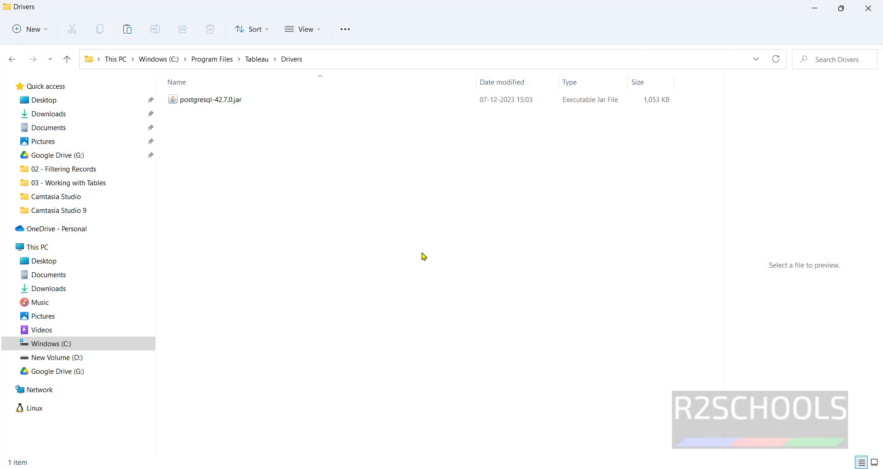
Step: Relaunch Tableau, continue the trial, and open the PostgreSQL connection form
{"action": "key", "text": "super"}
{"action": "type", "text": "tab"}
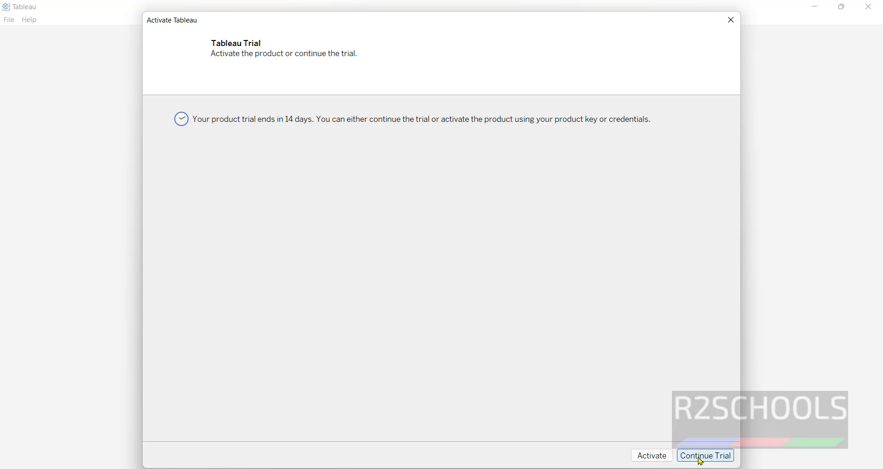
{"action": "left_click", "coordinate": [702, 461]}
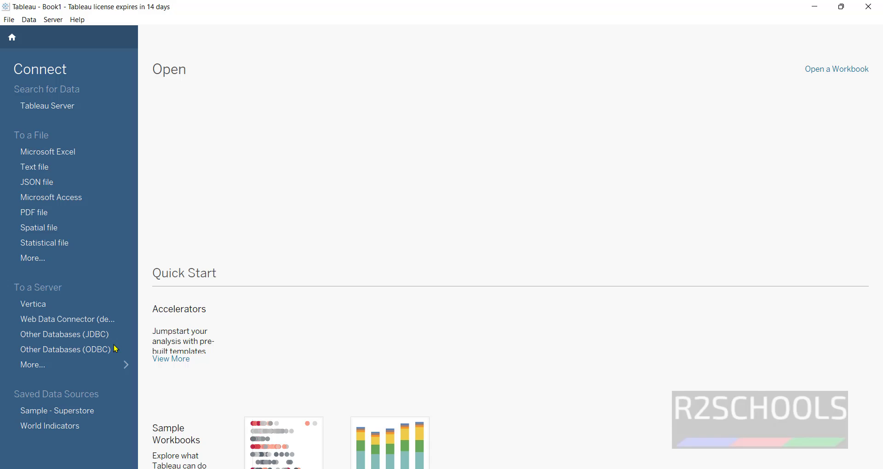
{"action": "left_click", "coordinate": [56, 369]}
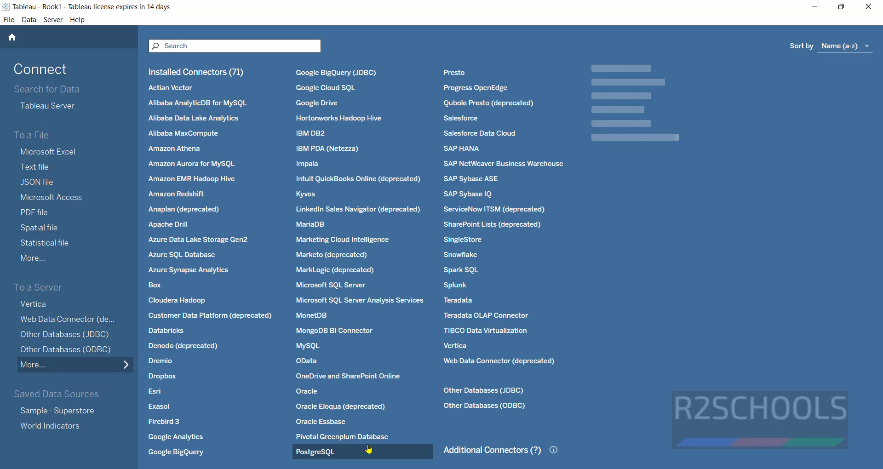
{"action": "left_click", "coordinate": [342, 453]}
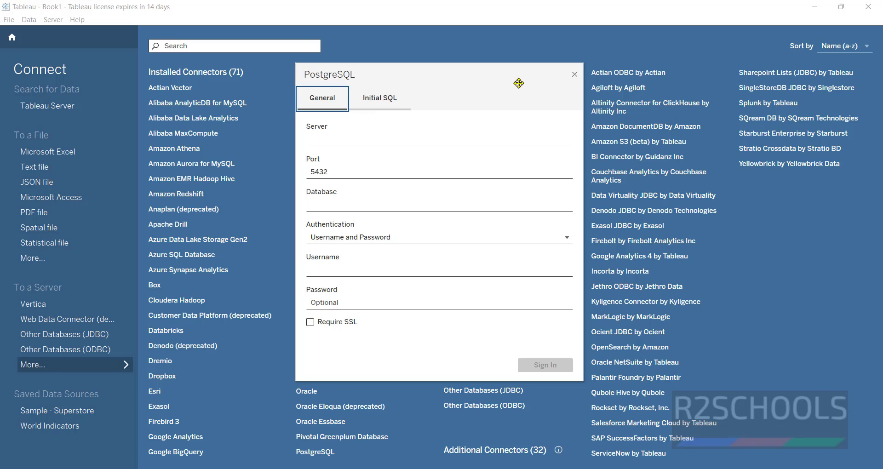
Step: Enter server localhost, database postgres and a username with username/password authentication
{"action": "left_click", "coordinate": [394, 140]}
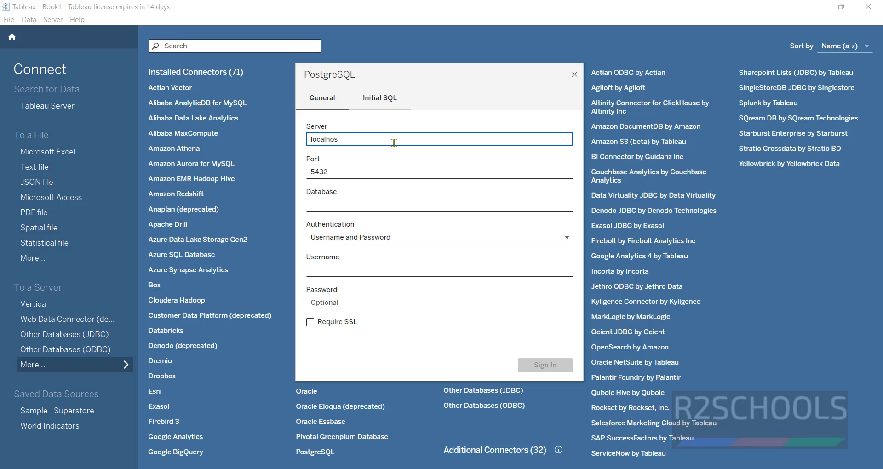
{"action": "left_click", "coordinate": [395, 205]}
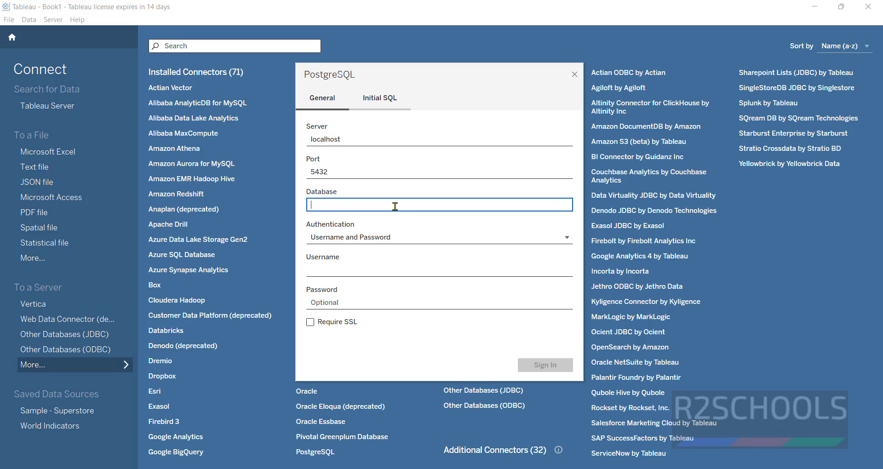
{"action": "type", "text": "postgres"}
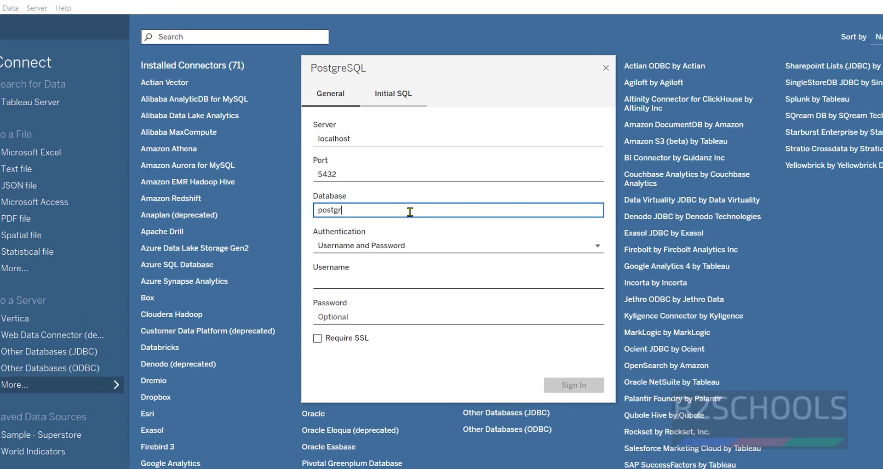
{"action": "left_click", "coordinate": [402, 239]}
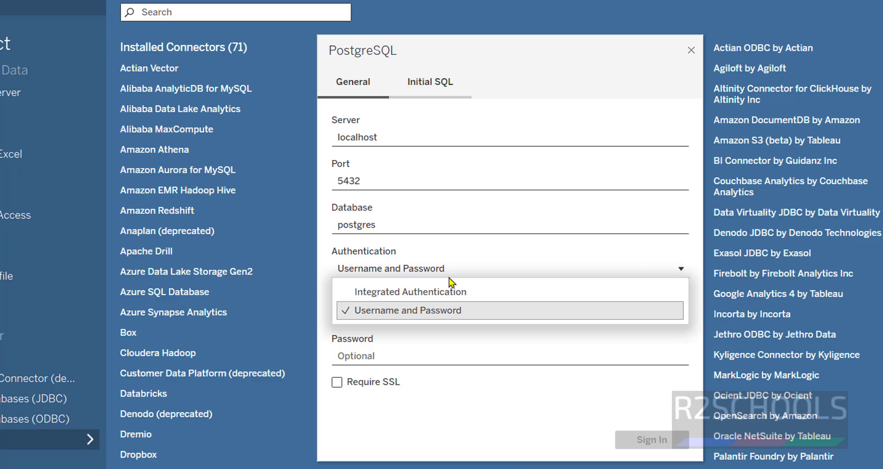
{"action": "left_click", "coordinate": [455, 270]}
{"action": "left_click", "coordinate": [411, 306]}
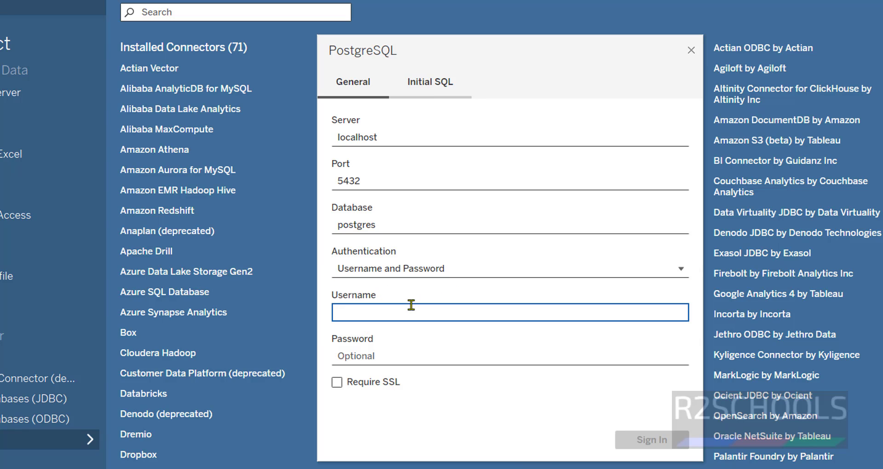
{"action": "type", "text": "postgres"}
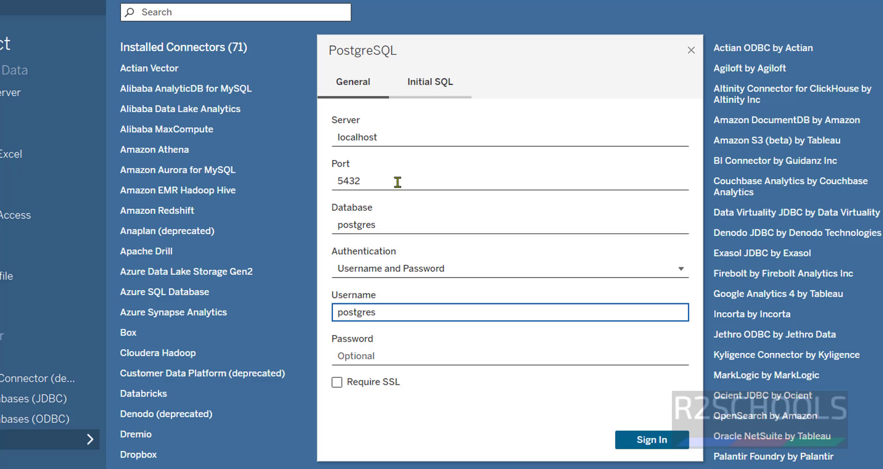
{"action": "left_click", "coordinate": [396, 182]}
{"action": "left_click", "coordinate": [504, 241]}
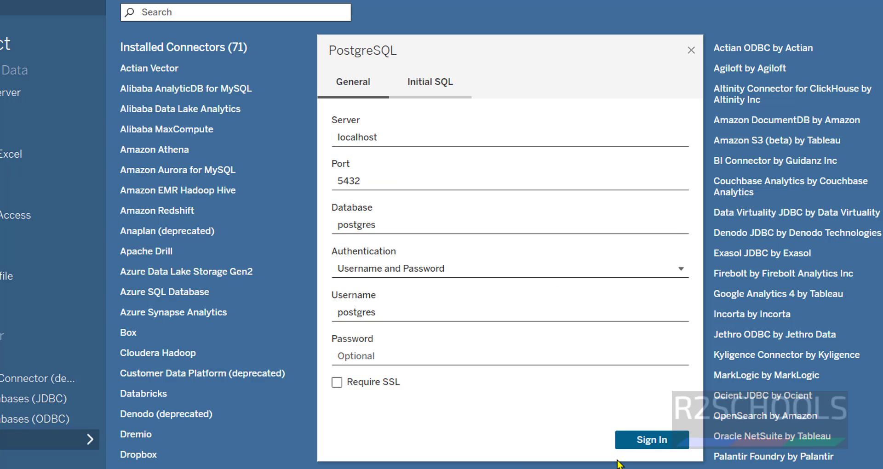
Step: Close the PostgreSQL form, try the MySQL connector, and open its driver download page
{"action": "left_click", "coordinate": [691, 50]}
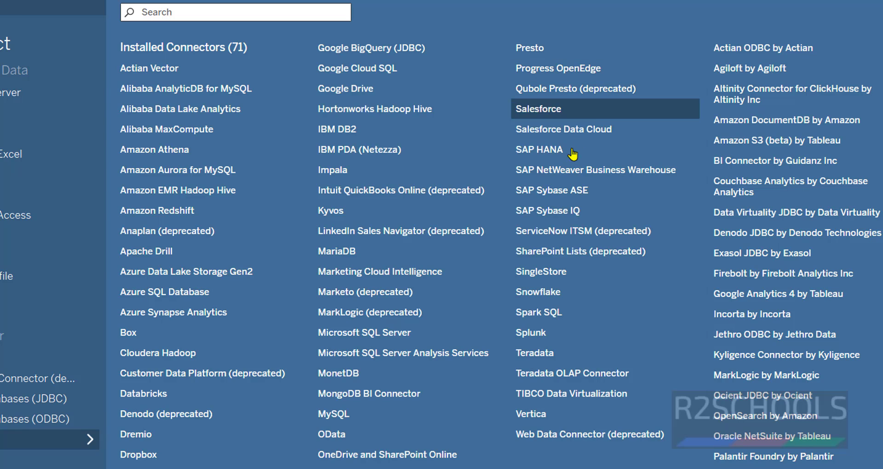
{"action": "left_click", "coordinate": [370, 418]}
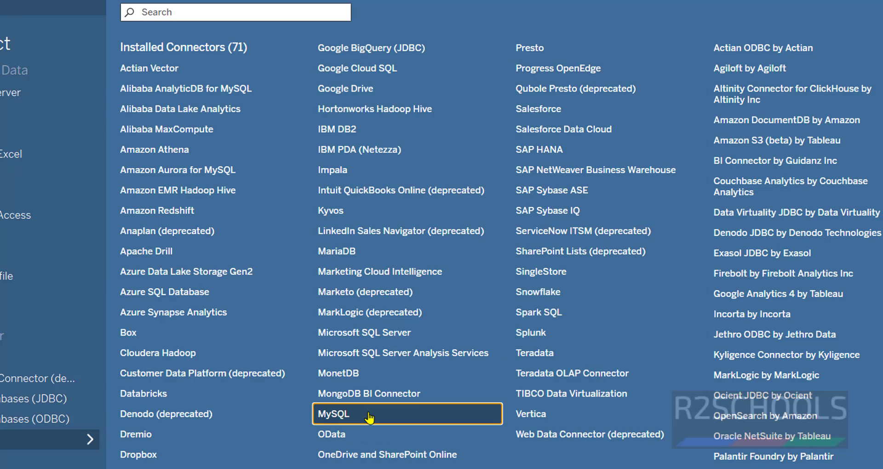
{"action": "left_click", "coordinate": [366, 279]}
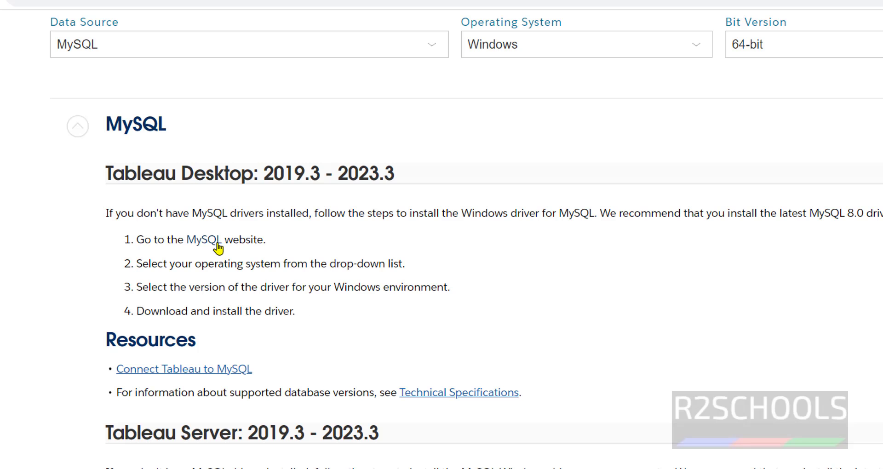
Step: Keep Microsoft Windows on the Connector/ODBC page and review Tableau's driver version instructions
{"action": "left_click", "coordinate": [215, 247]}
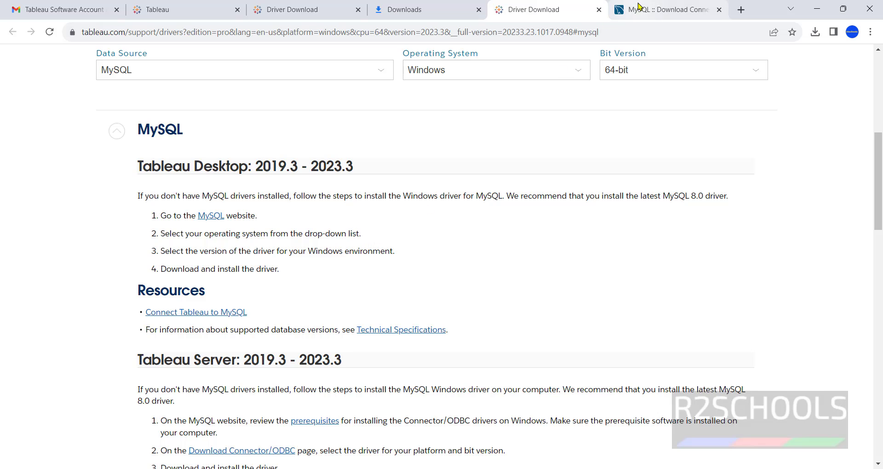
{"action": "left_click", "coordinate": [644, 10]}
{"action": "left_click", "coordinate": [194, 261]}
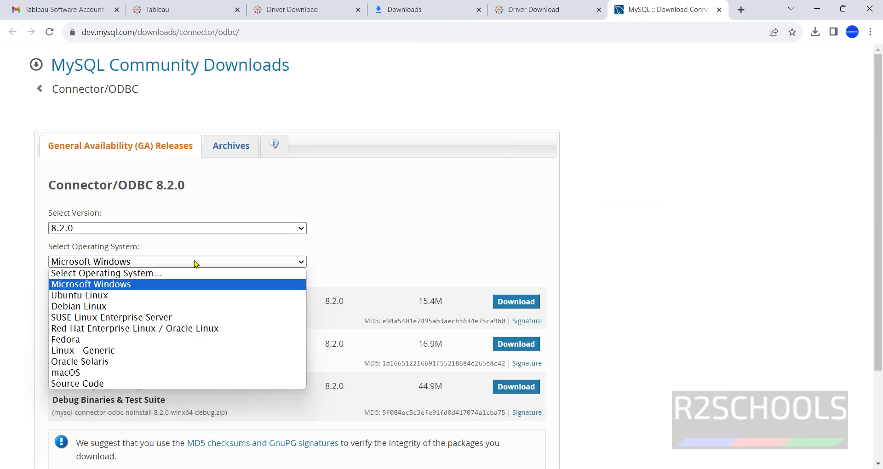
{"action": "left_click", "coordinate": [194, 261]}
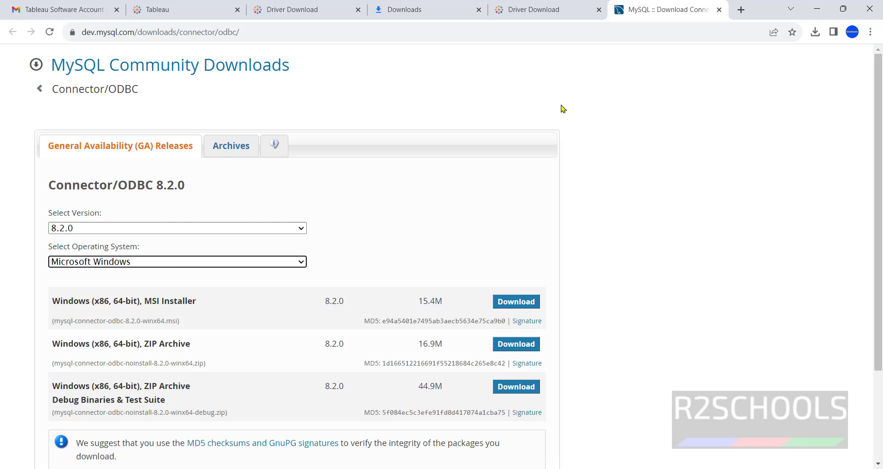
{"action": "left_click", "coordinate": [550, 12]}
{"action": "scroll", "coordinate": [440, 248], "scroll_direction": "down", "scroll_amount": 1}
{"action": "scroll", "coordinate": [439, 248], "scroll_direction": "down", "scroll_amount": 2}
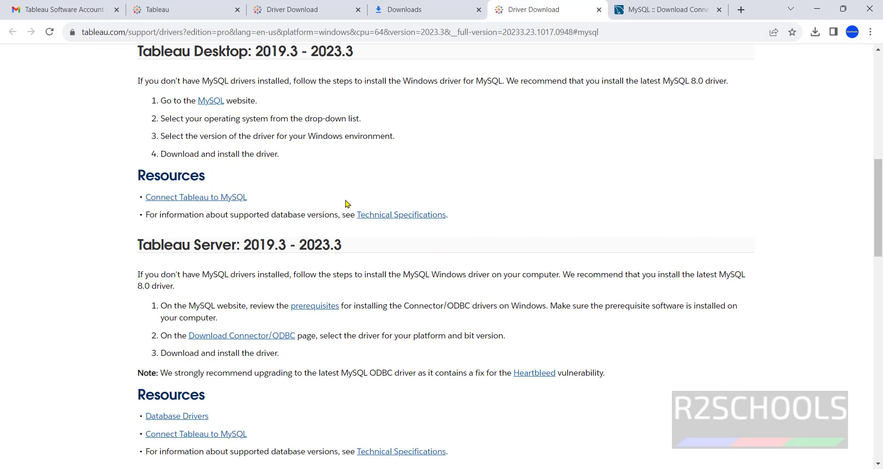
{"action": "left_click_drag", "start_coordinate": [170, 135], "coordinate": [455, 130]}
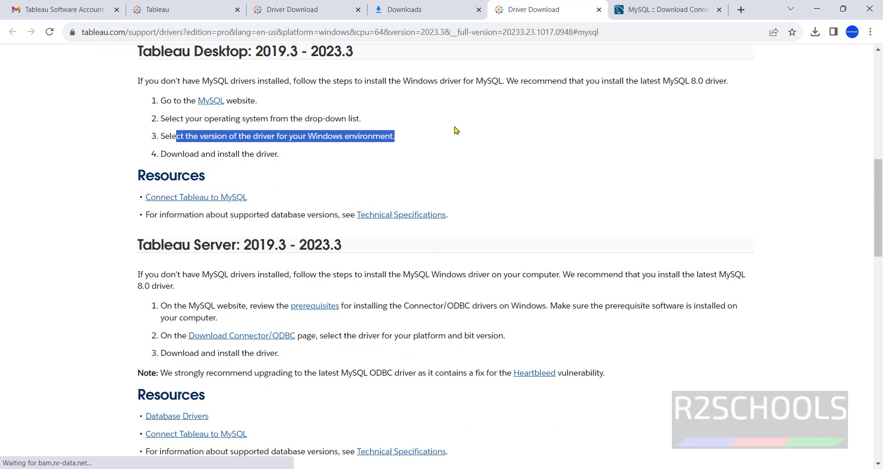
{"action": "left_click", "coordinate": [460, 130]}
Step: Download the 64-bit Windows MSI installer without signing in, then view Chrome's download history
{"action": "left_click", "coordinate": [671, 11]}
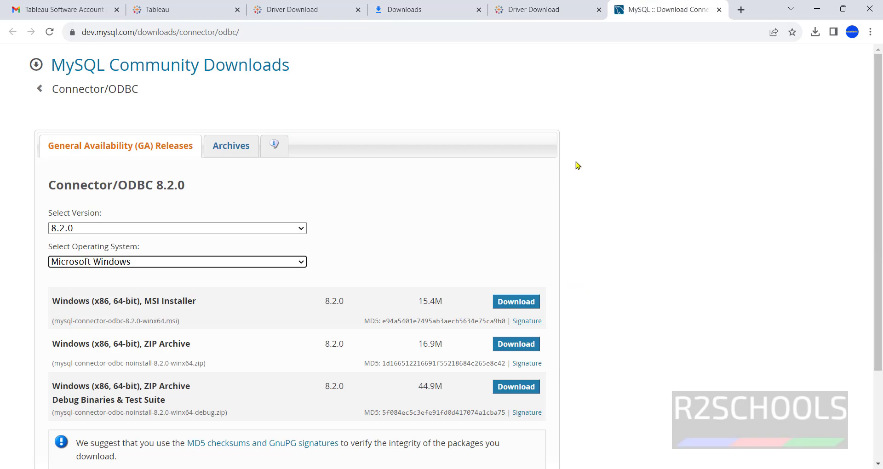
{"action": "scroll", "coordinate": [578, 166], "scroll_direction": "down", "scroll_amount": 2}
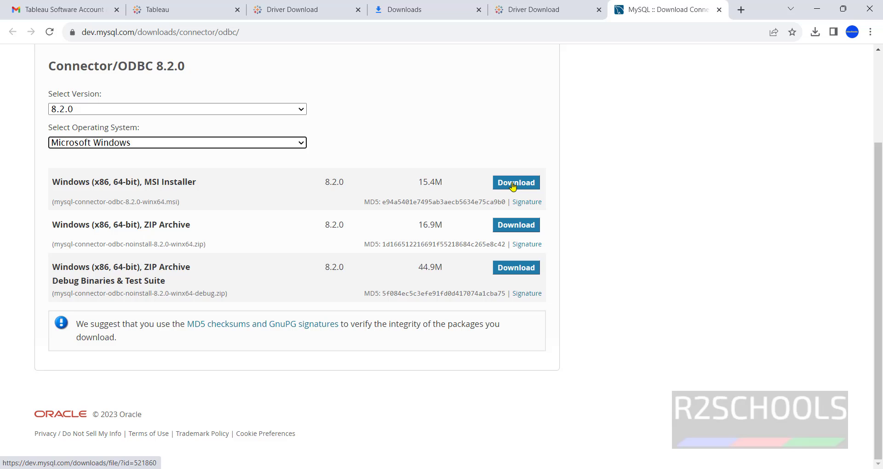
{"action": "left_click", "coordinate": [513, 184]}
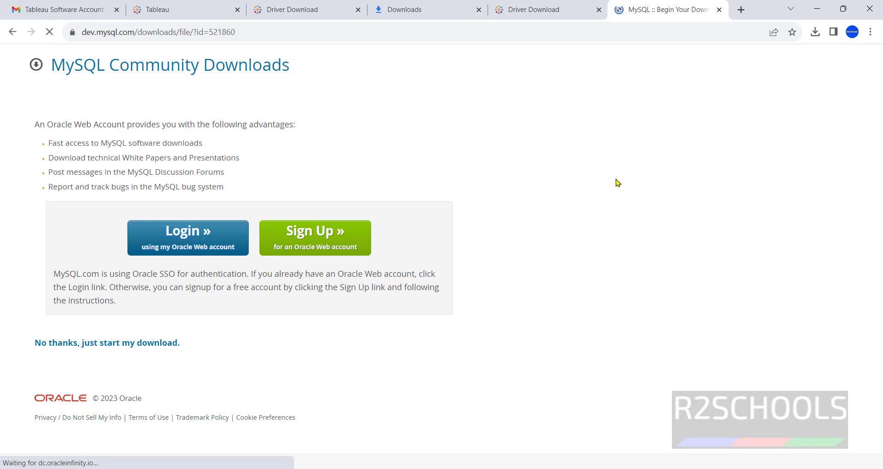
{"action": "left_click", "coordinate": [99, 345]}
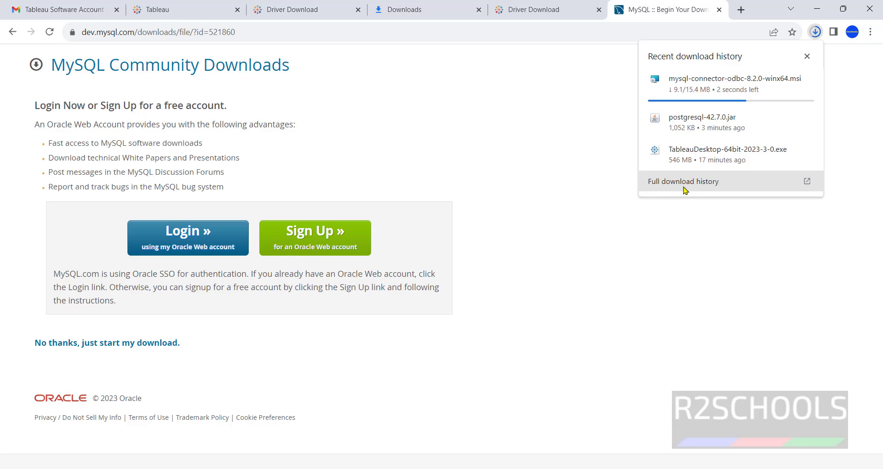
{"action": "left_click", "coordinate": [685, 179]}
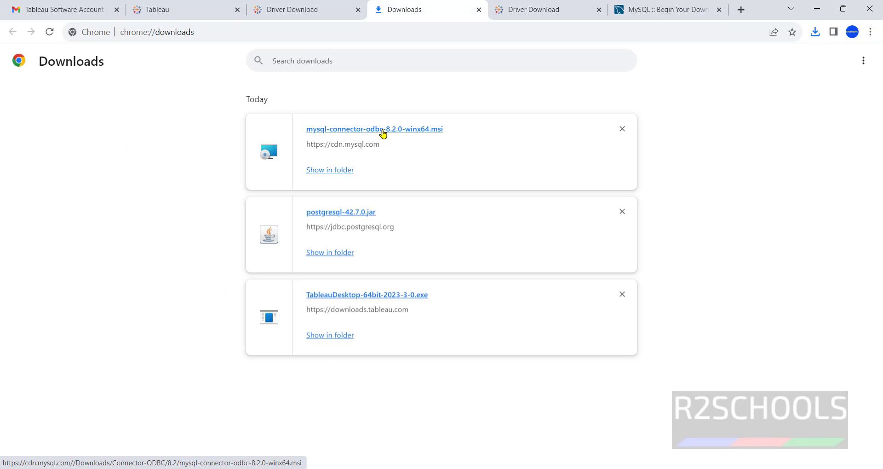
Step: Run mysql-connector-odbc-8.2.0-winx64.msi, accept the license, install with Typical setup, and finish
{"action": "left_click", "coordinate": [379, 130]}
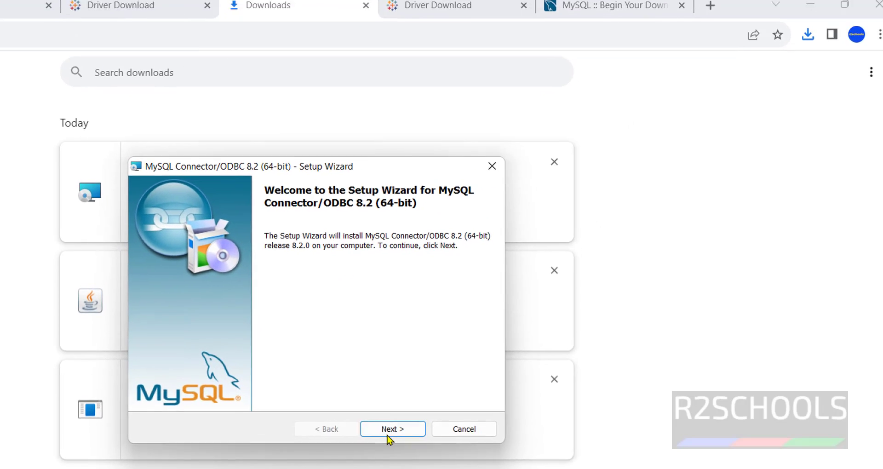
{"action": "left_click", "coordinate": [387, 435]}
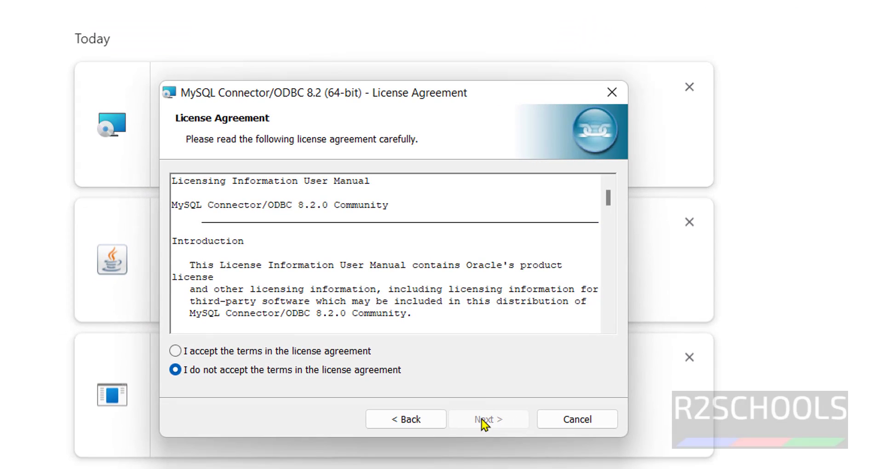
{"action": "left_click", "coordinate": [268, 373]}
{"action": "left_click", "coordinate": [483, 425]}
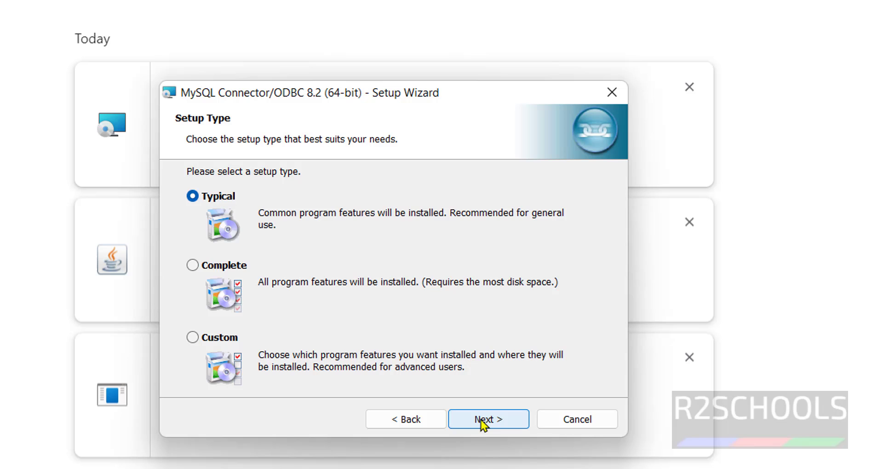
{"action": "left_click", "coordinate": [481, 420]}
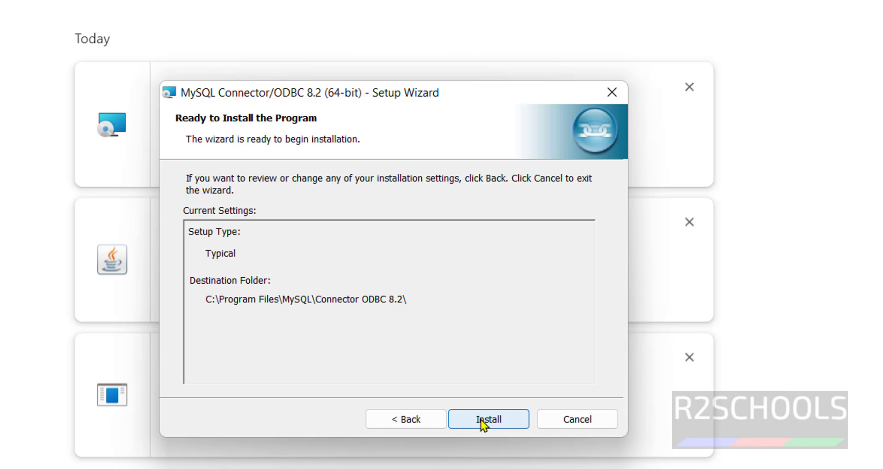
{"action": "left_click", "coordinate": [481, 420]}
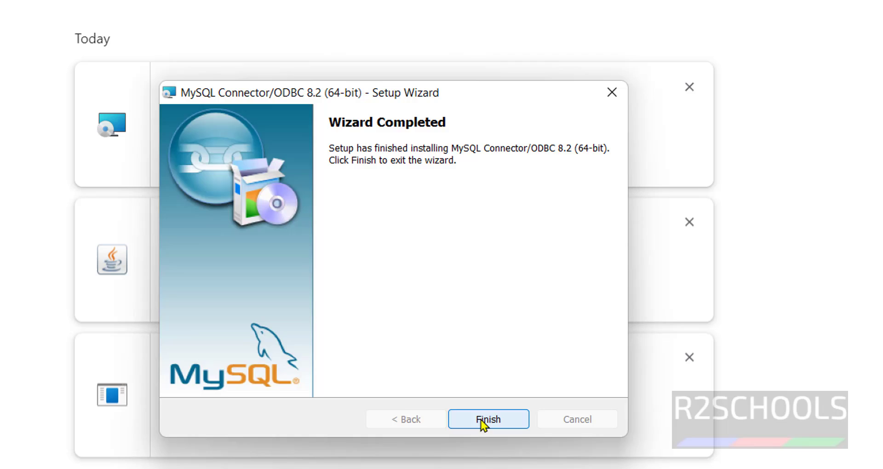
{"action": "left_click", "coordinate": [481, 420]}
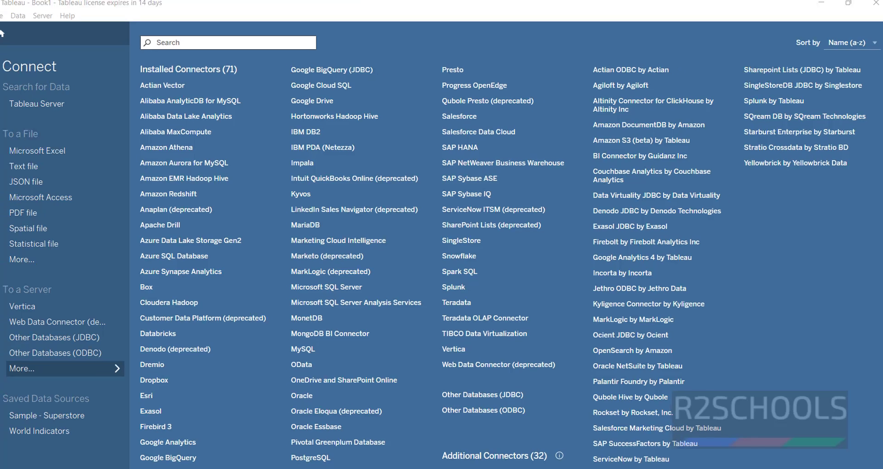
Step: Restart Tableau 2023.3 and start a new MySQL connection
{"action": "left_click", "coordinate": [877, 3]}
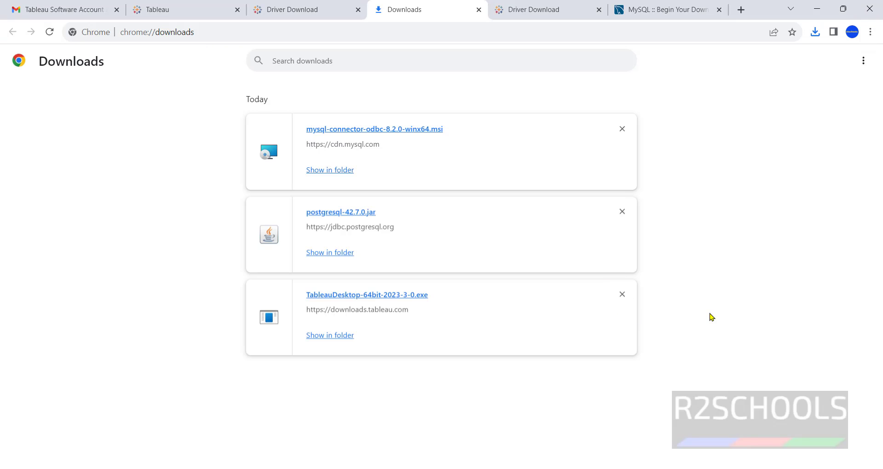
{"action": "key", "text": "super"}
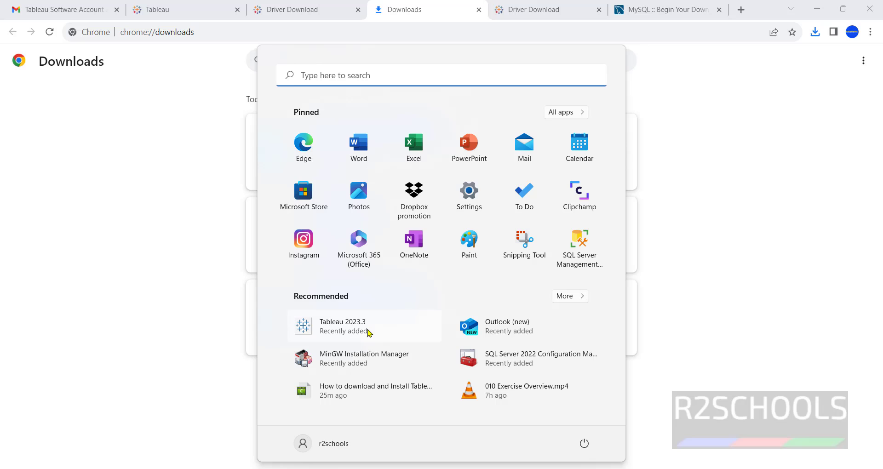
{"action": "left_click", "coordinate": [360, 324]}
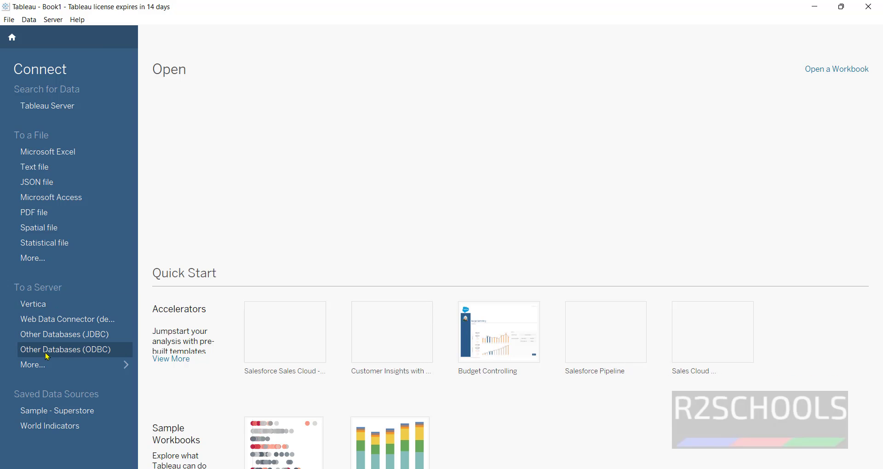
{"action": "left_click", "coordinate": [39, 367]}
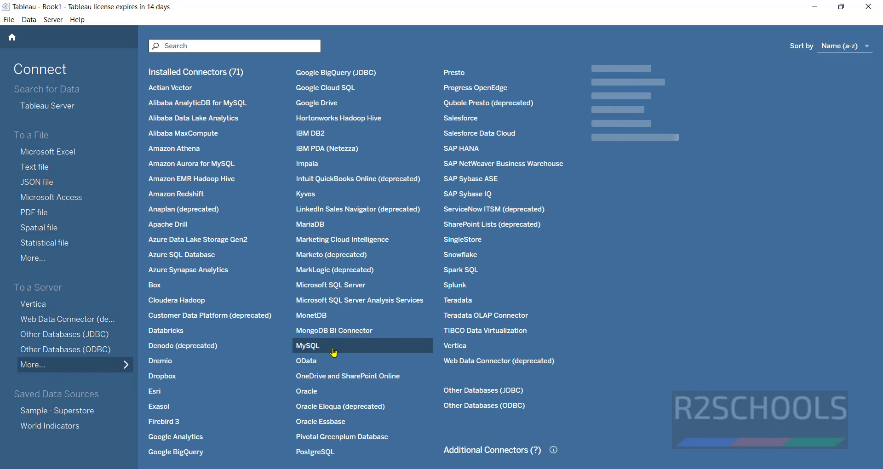
{"action": "left_click", "coordinate": [327, 353]}
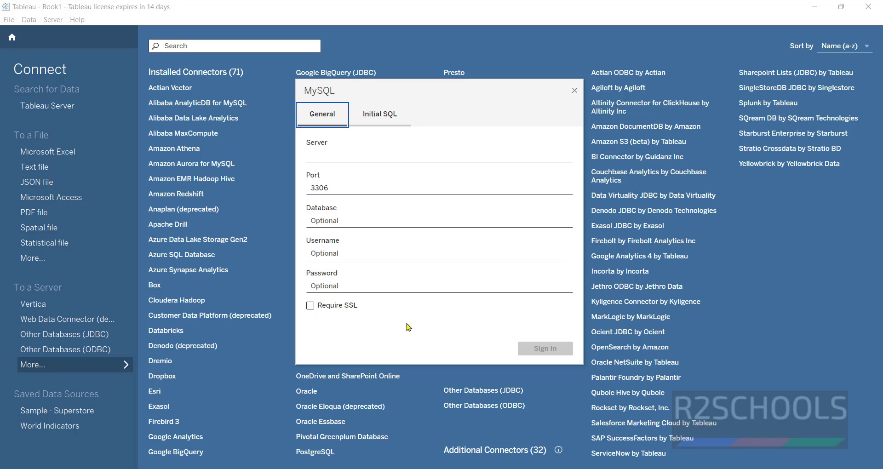
Step: Sign in to MySQL at server 127.0.0.1, port 3306, as root with its password
{"action": "left_click", "coordinate": [384, 156]}
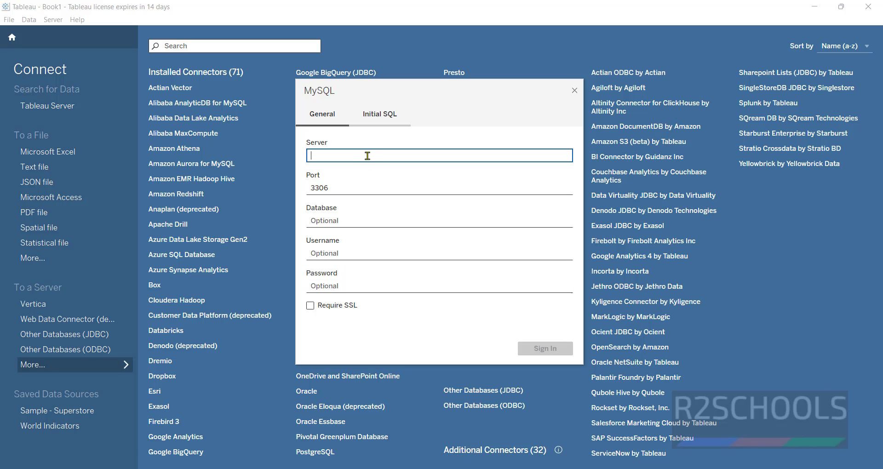
{"action": "type", "text": "localhost"}
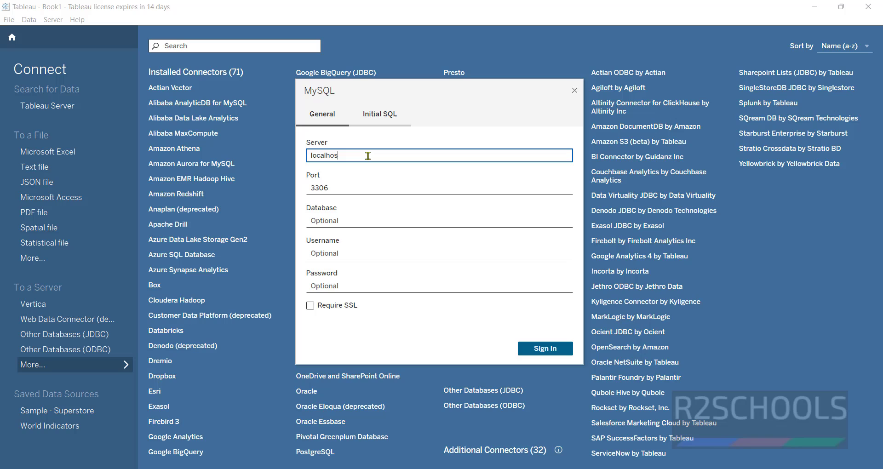
{"action": "left_click", "coordinate": [349, 254]}
{"action": "type", "text": "oot"}
{"action": "key", "text": "Tab"}
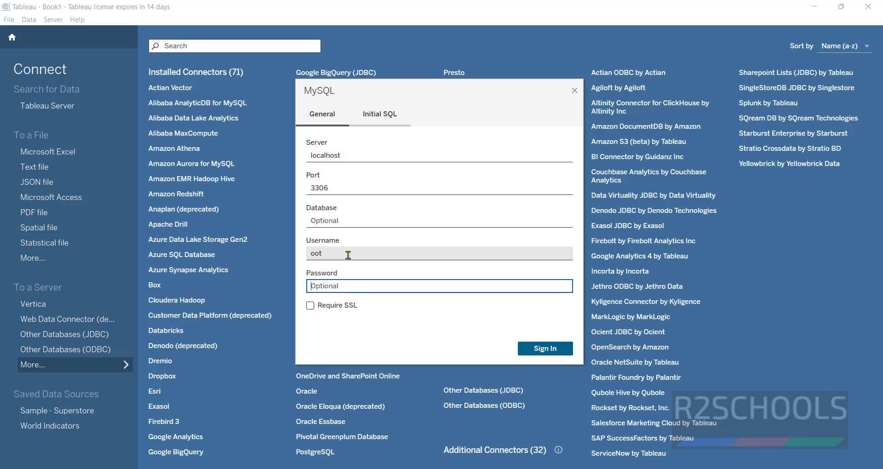
{"action": "left_click", "coordinate": [348, 254]}
{"action": "type", "text": "r"}
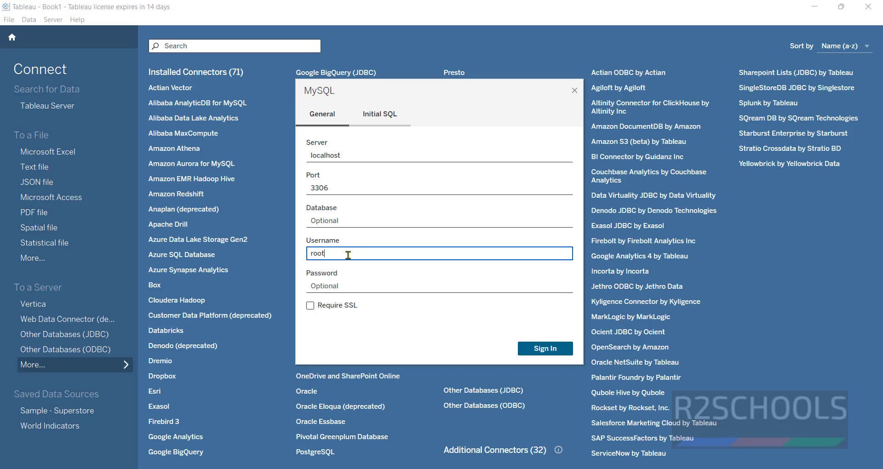
{"action": "key", "text": "Tab"}
{"action": "type", "text": "root"}
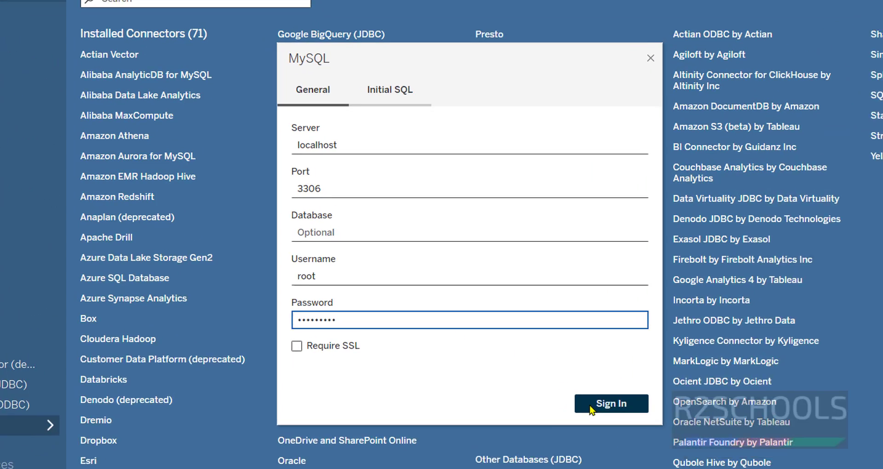
{"action": "left_click_drag", "start_coordinate": [341, 155], "coordinate": [297, 154]}
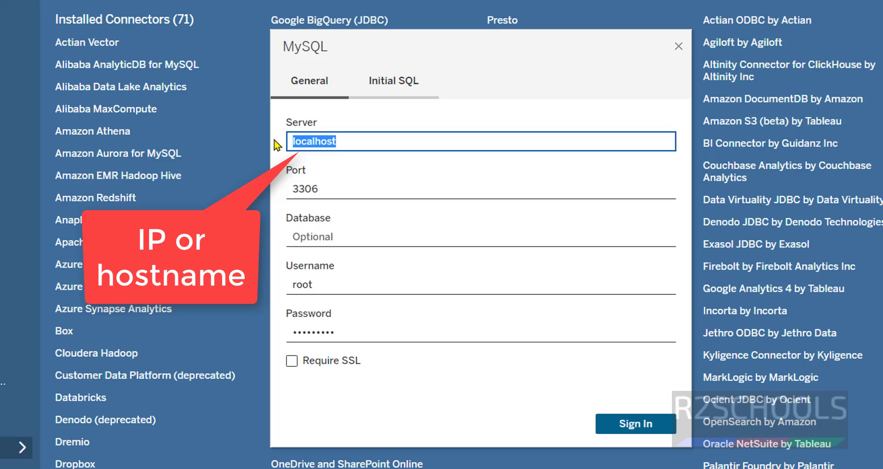
{"action": "type", "text": "127.0.0.1"}
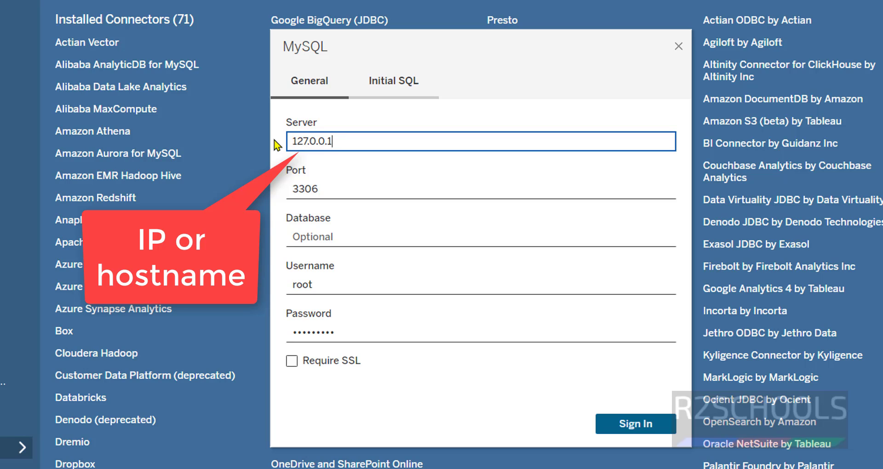
{"action": "left_click", "coordinate": [620, 421]}
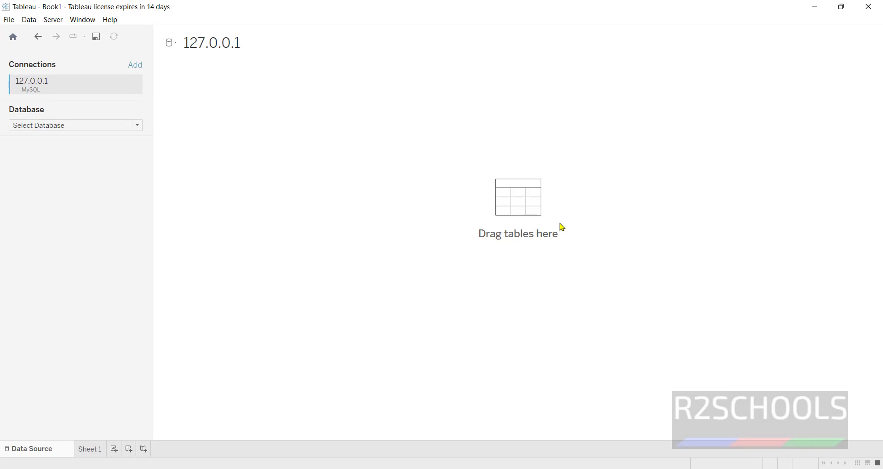
Step: Select the sakila database, drag city then category onto the canvas, and inspect their Last Update relationship
{"action": "left_click", "coordinate": [38, 36]}
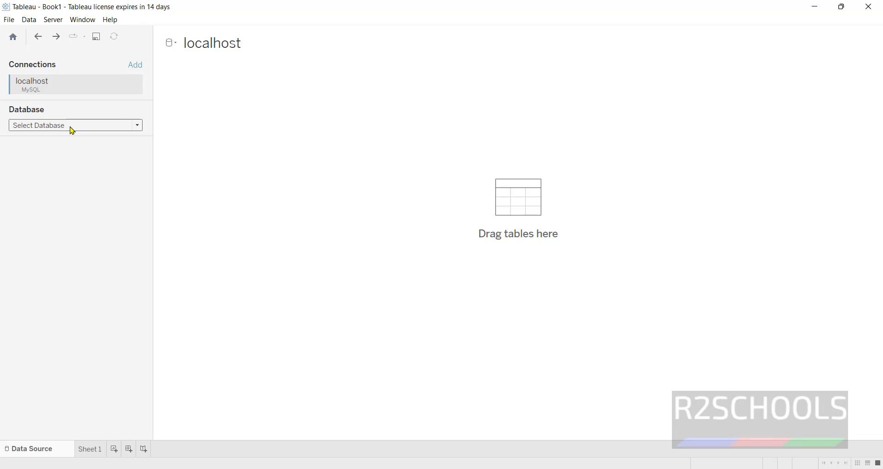
{"action": "left_click", "coordinate": [71, 127]}
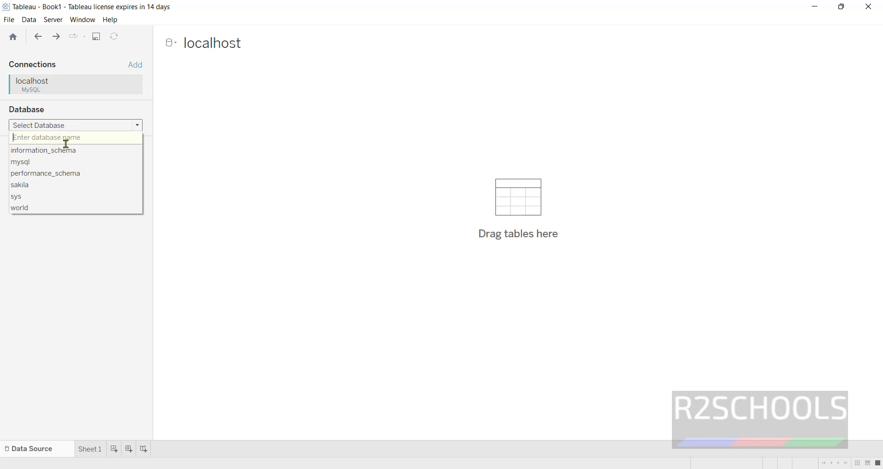
{"action": "left_click", "coordinate": [53, 186]}
{"action": "left_click_drag", "start_coordinate": [55, 214], "coordinate": [414, 187]}
{"action": "left_click_drag", "start_coordinate": [37, 200], "coordinate": [310, 113]}
{"action": "left_click", "coordinate": [310, 113]}
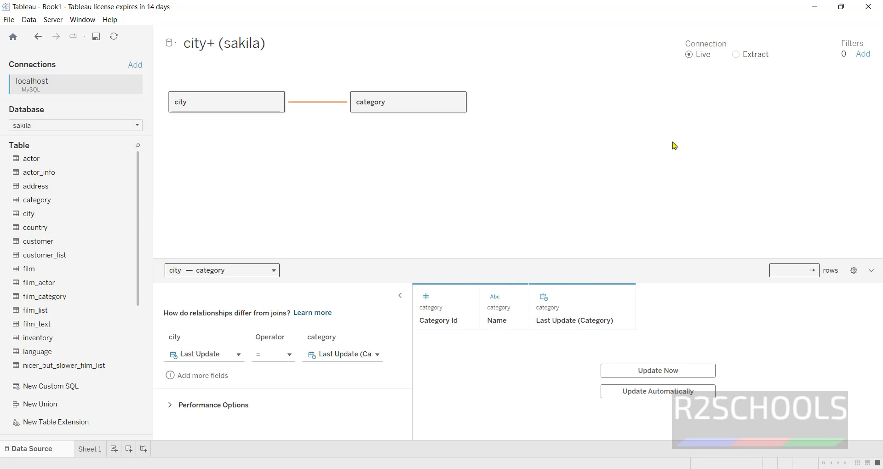